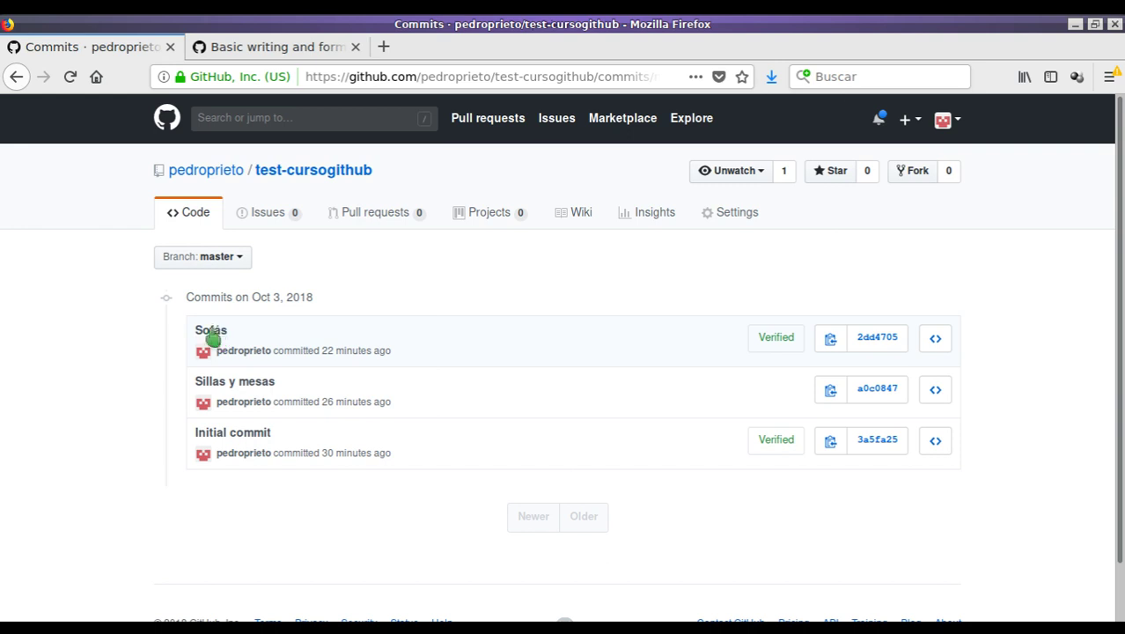
# Open the "Sofás" commit from the history and bring its muebles.txt changes into view
pyautogui.click(210, 334)
pyautogui.scroll(-5, 416, 345)
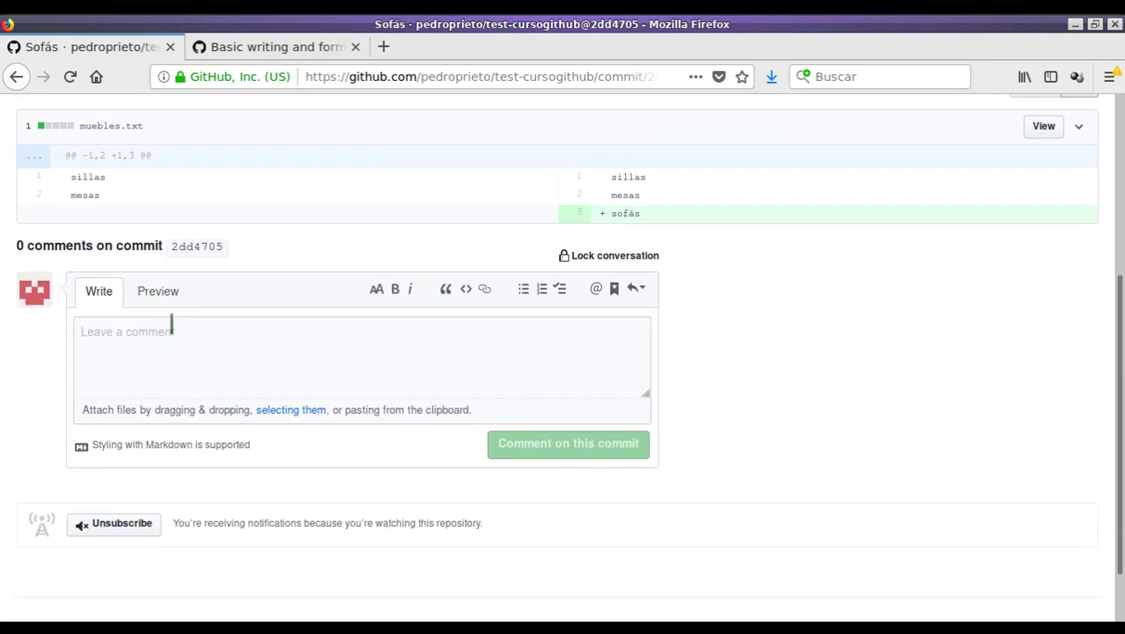
pyautogui.scroll(2, 369, 269)
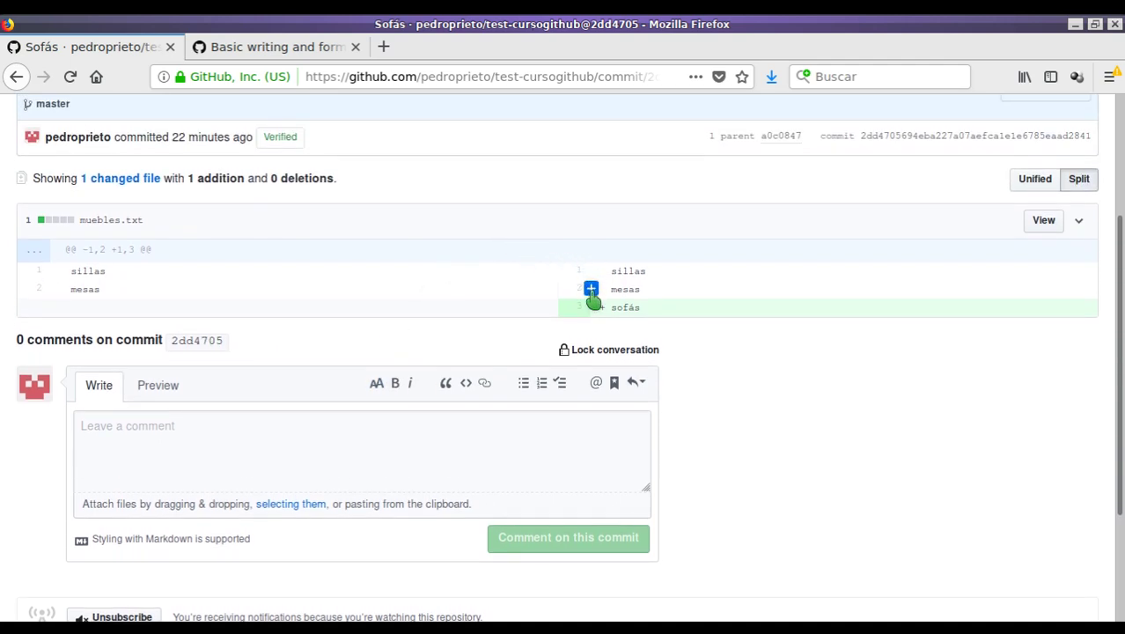
pyautogui.click(50, 271)
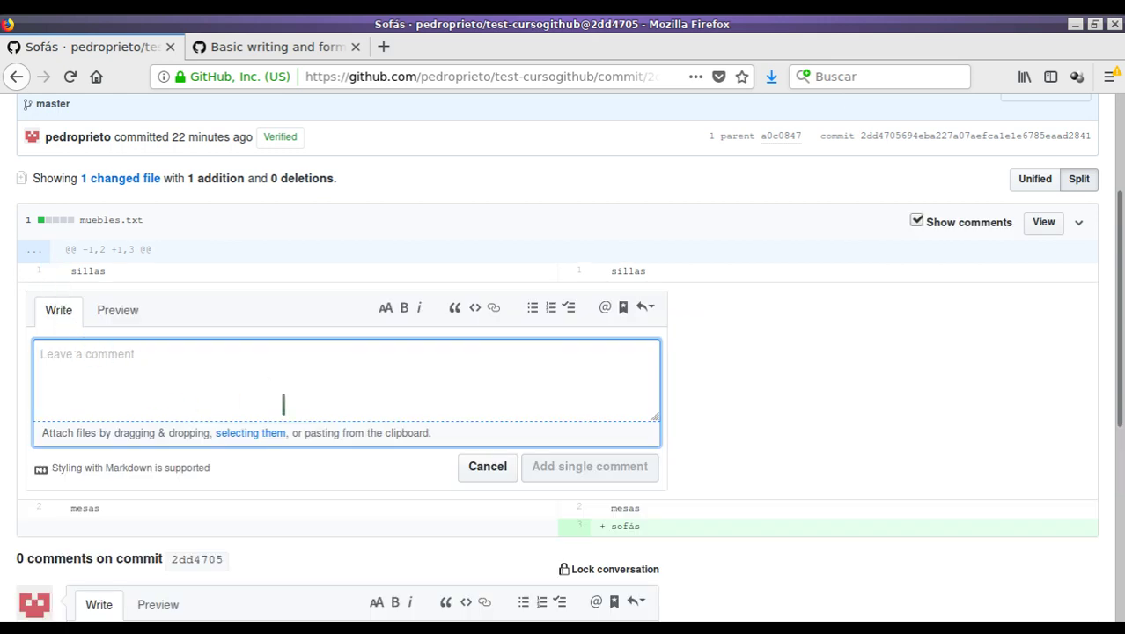
pyautogui.click(491, 470)
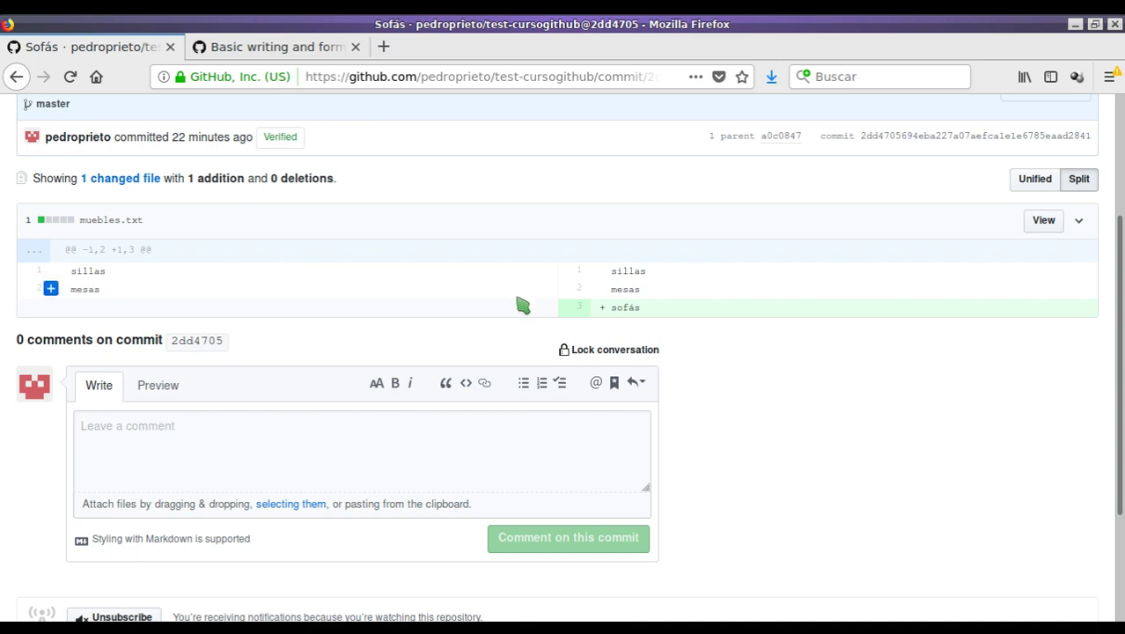
pyautogui.click(591, 290)
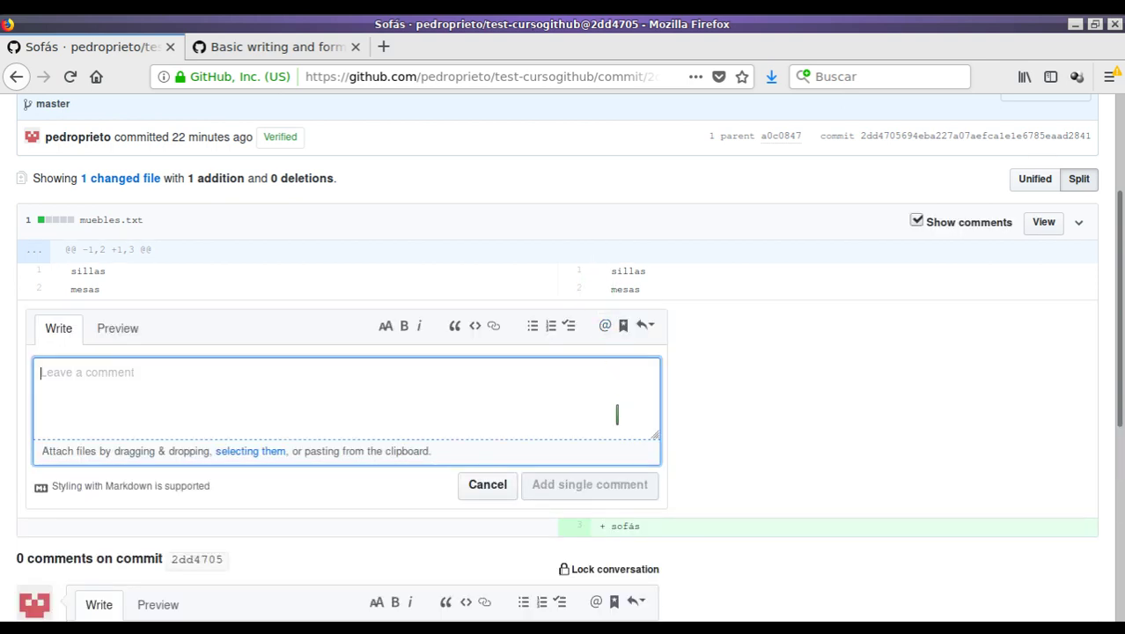
pyautogui.click(493, 486)
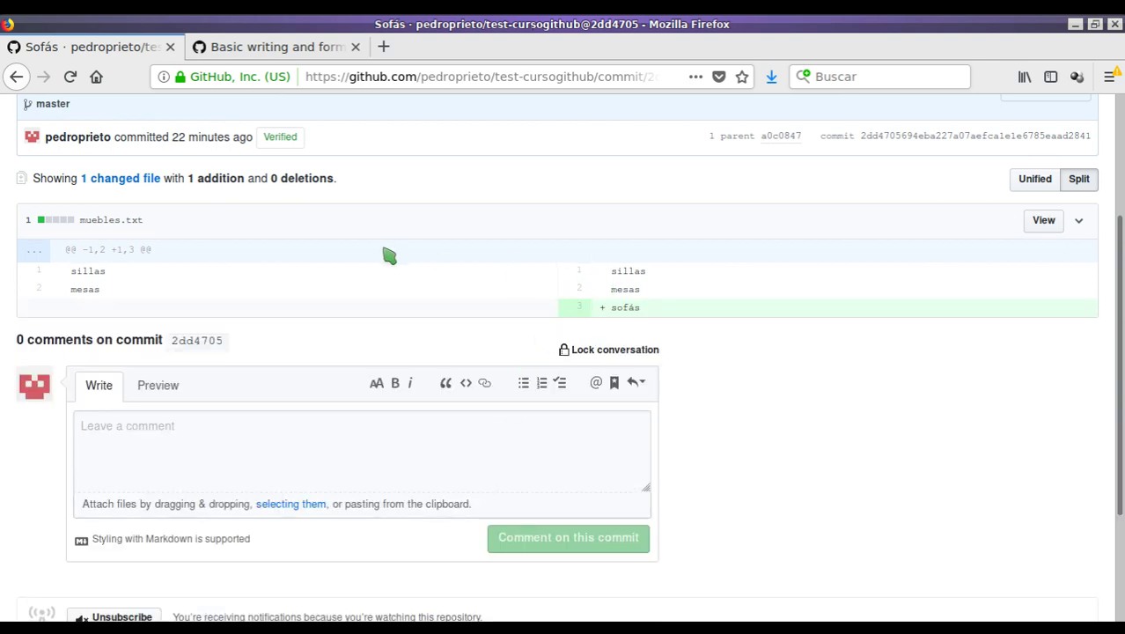
# Review the "Sofás" commit's header and diff, and activate the general comment field below the file changes
pyautogui.scroll(1, 268, 335)
pyautogui.scroll(2, 268, 335)
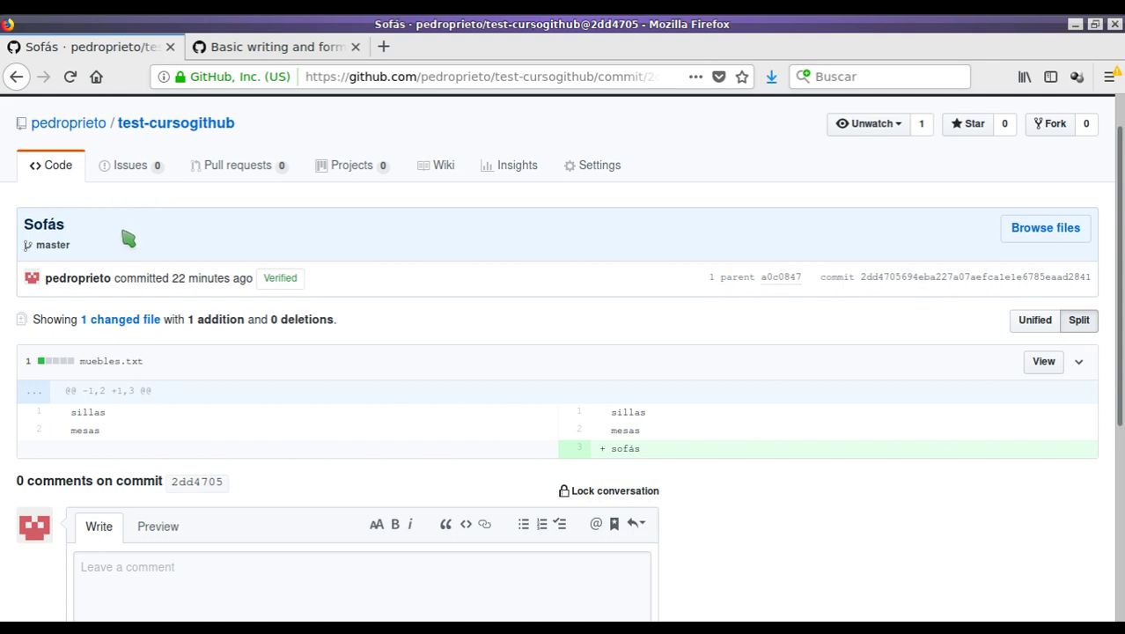
pyautogui.scroll(-3, 342, 322)
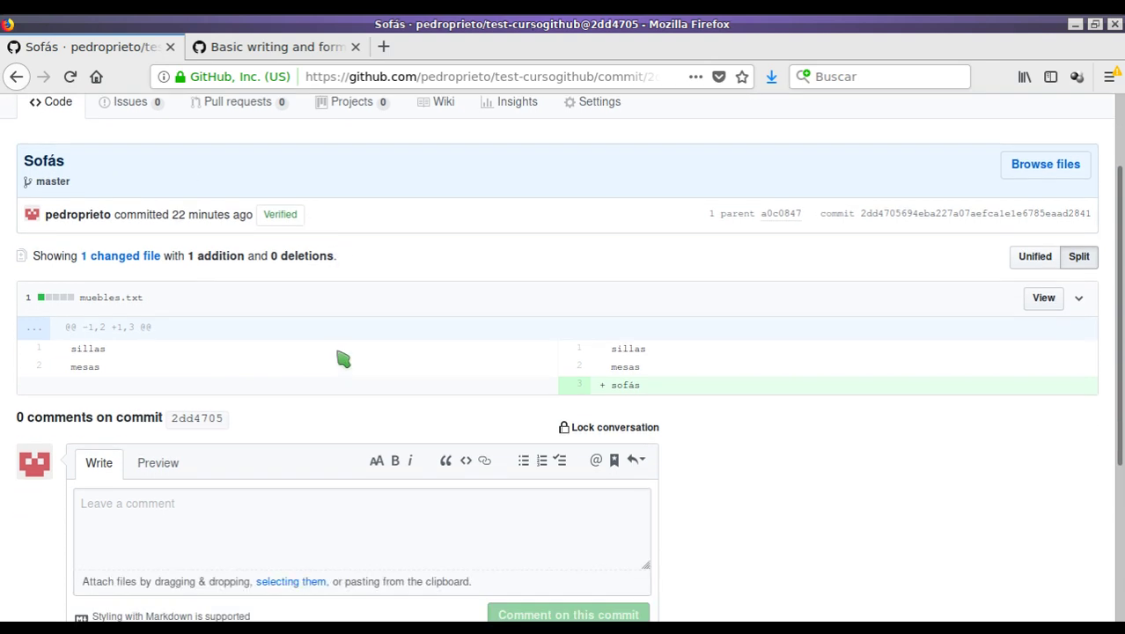
pyautogui.click(246, 454)
pyautogui.scroll(-1, 269, 419)
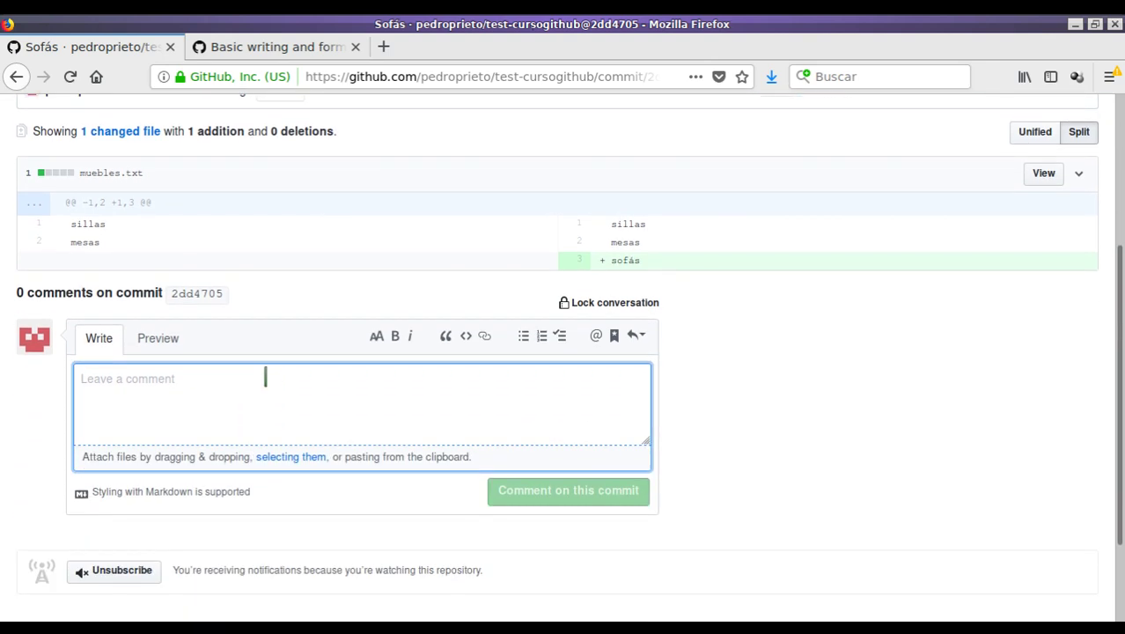
pyautogui.hotkey('ctrl', 'Return')
# Examine the syntax for headings, text styling, quotes, code and links in the formatting help article, and return to the commit page
pyautogui.click(251, 48)
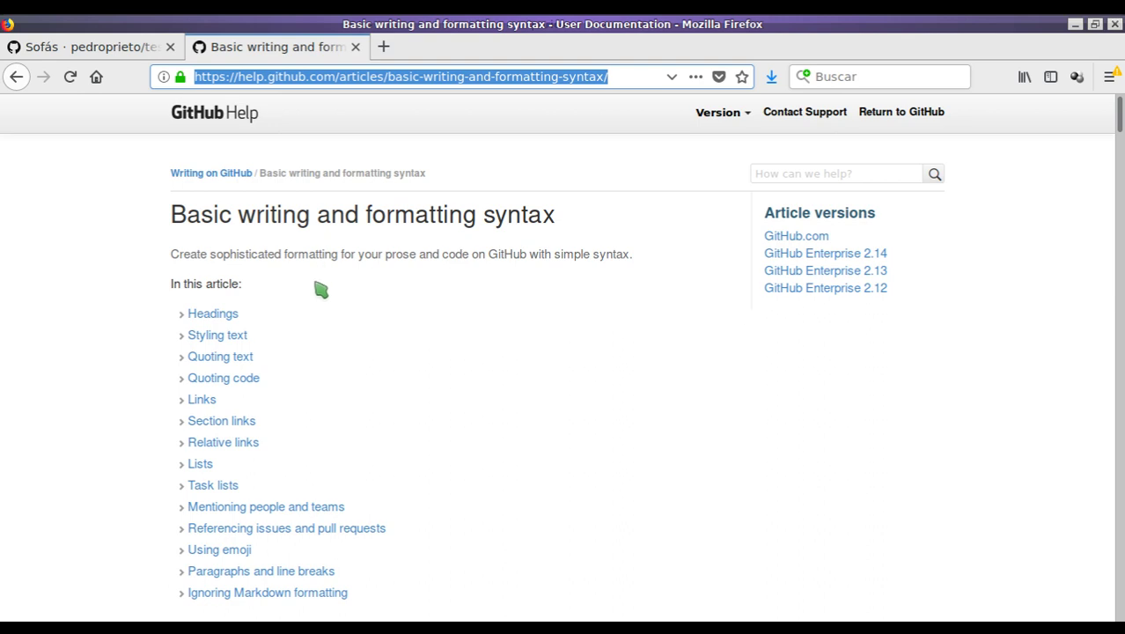
pyautogui.scroll(-2, 318, 292)
pyautogui.scroll(-1, 306, 295)
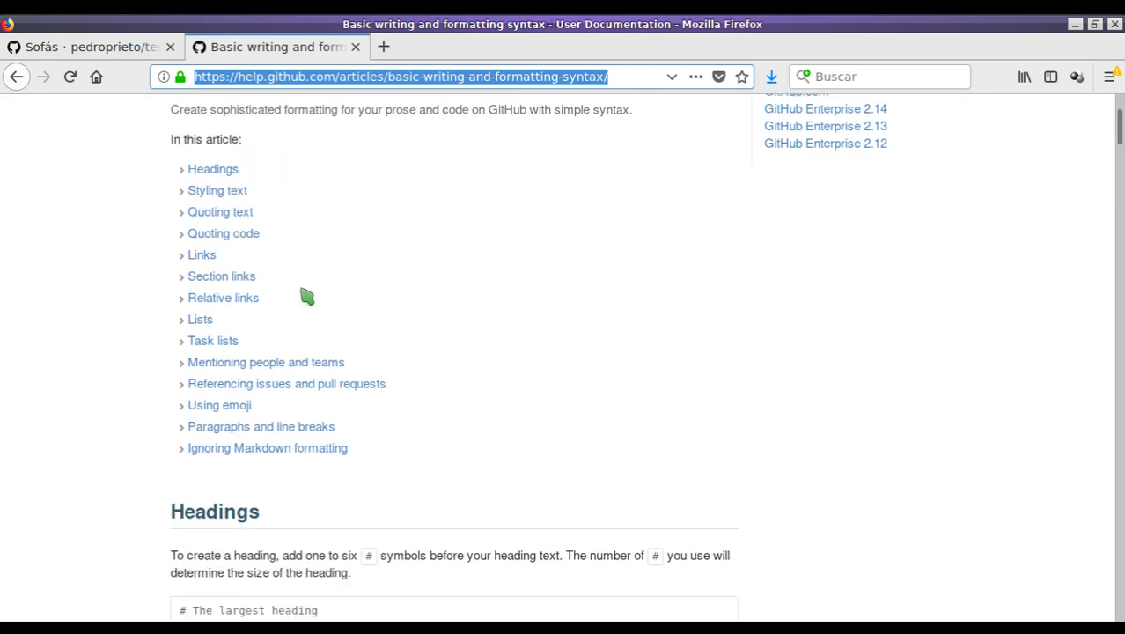
pyautogui.scroll(-3, 306, 297)
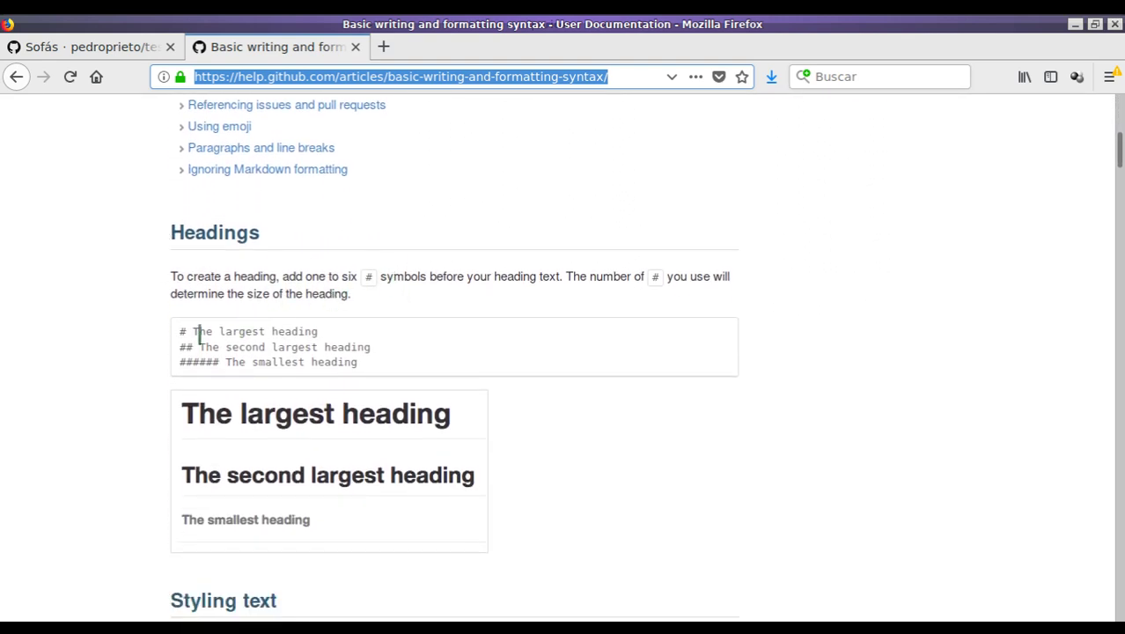
pyautogui.click(182, 331)
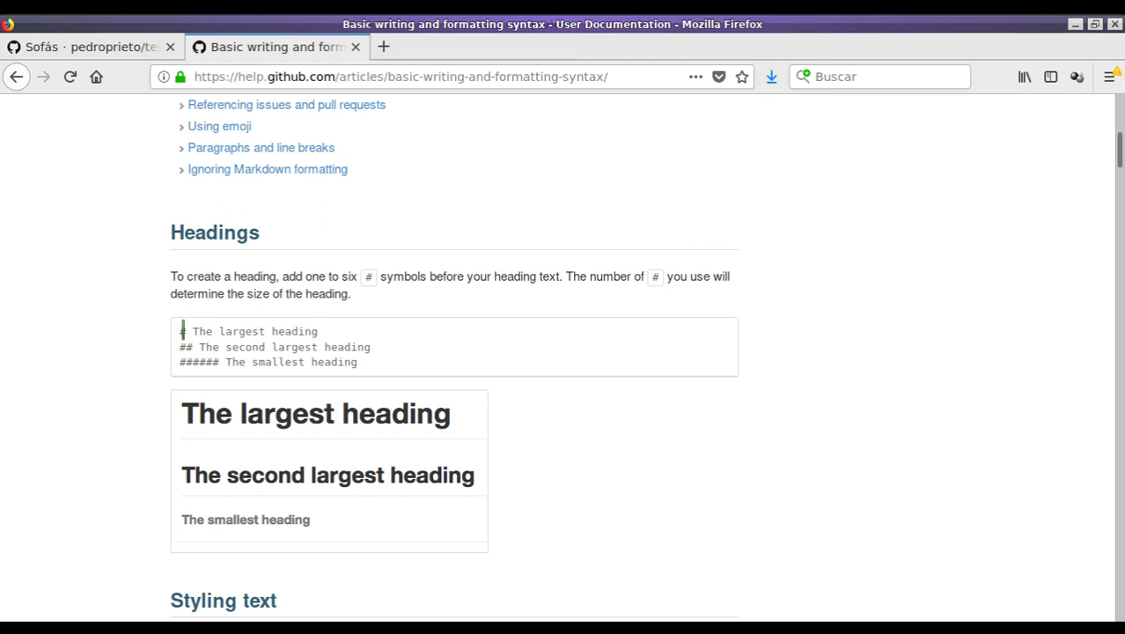
pyautogui.scroll(-1, 213, 334)
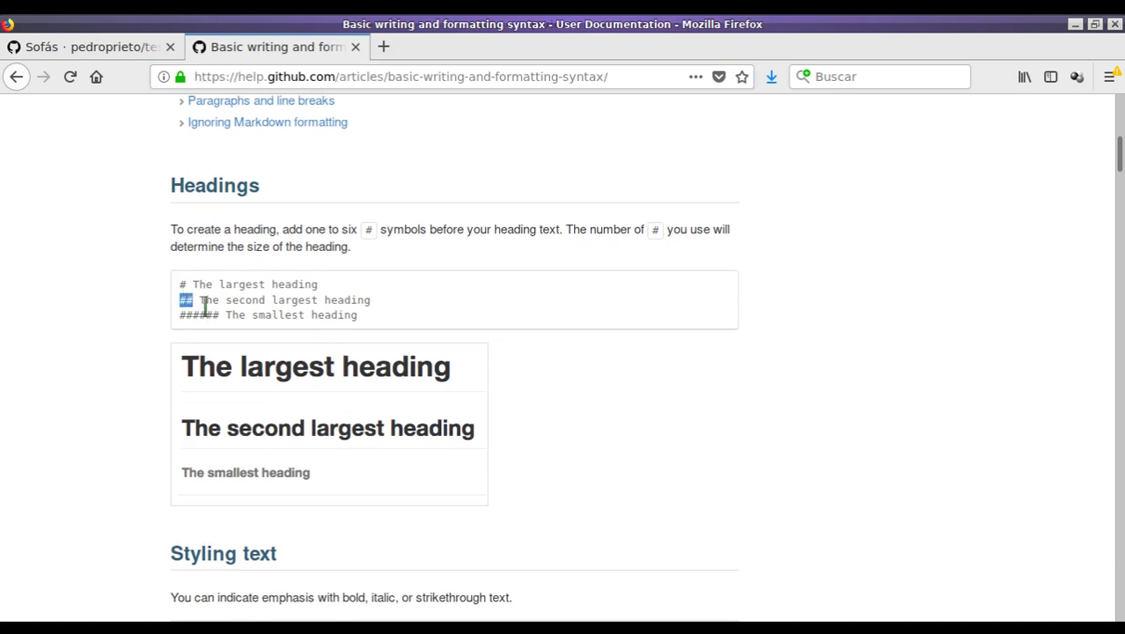
pyautogui.scroll(-4, 249, 293)
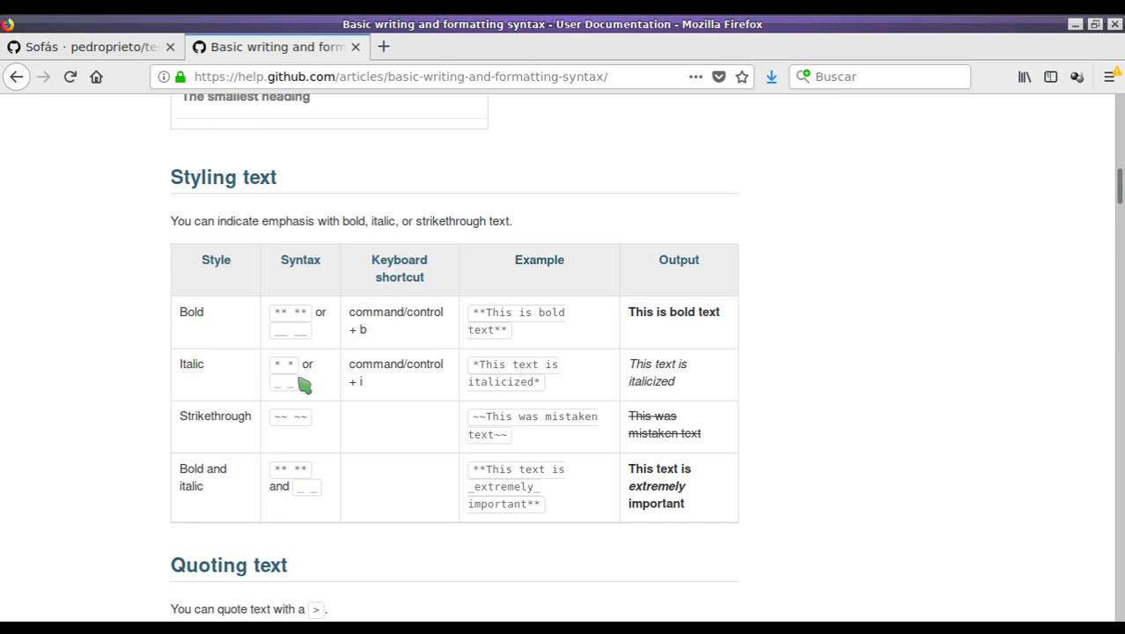
pyautogui.scroll(-1, 303, 384)
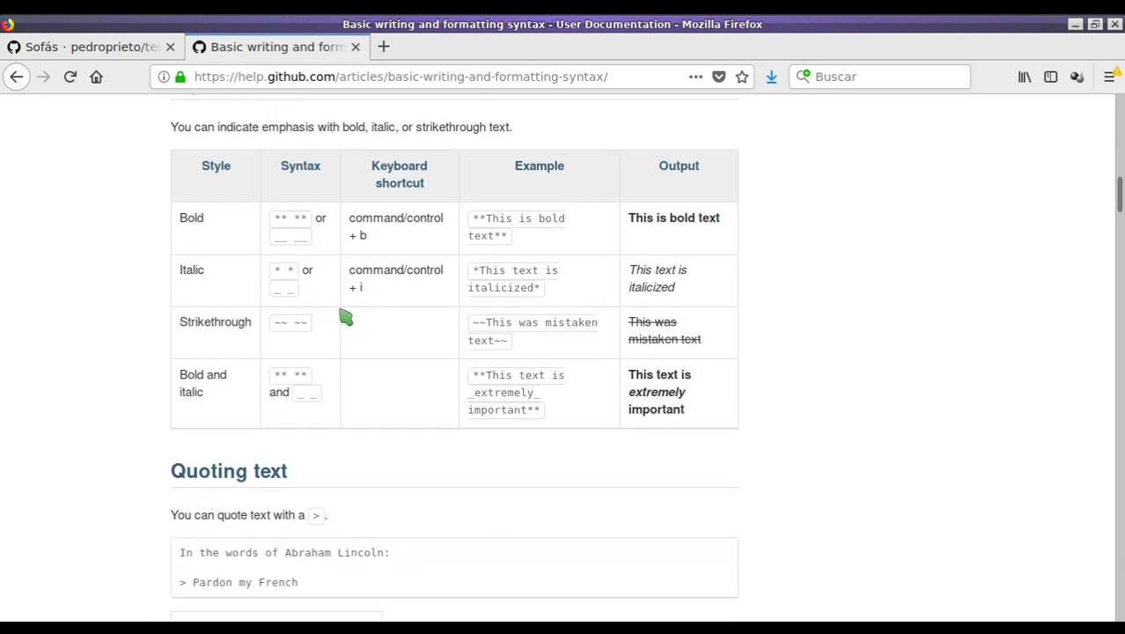
pyautogui.scroll(-3, 344, 318)
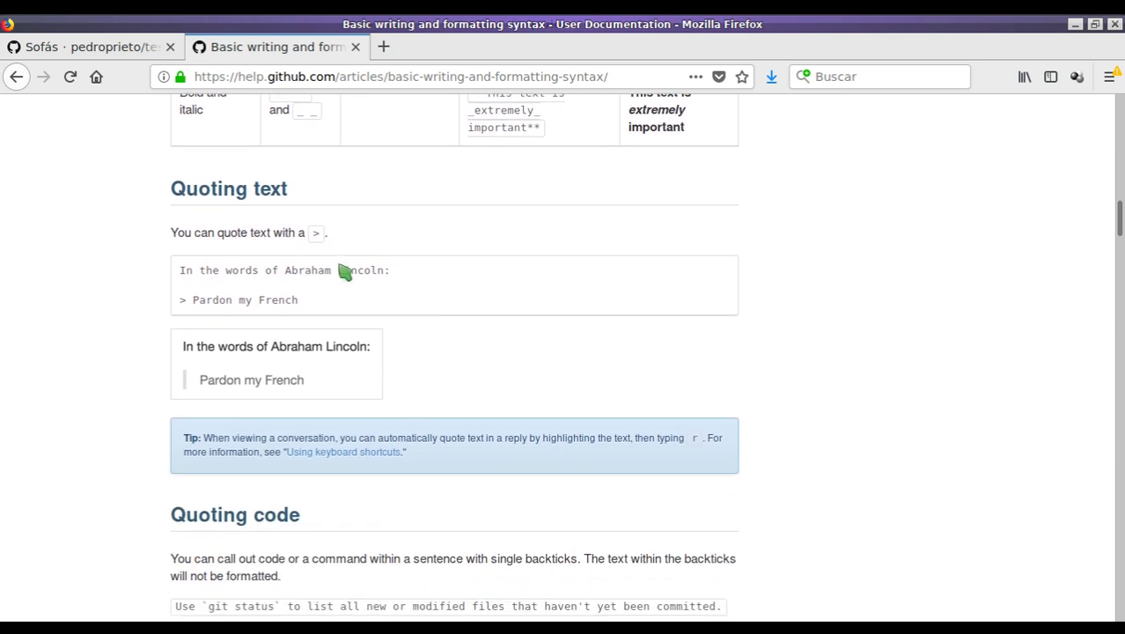
pyautogui.scroll(-3, 309, 284)
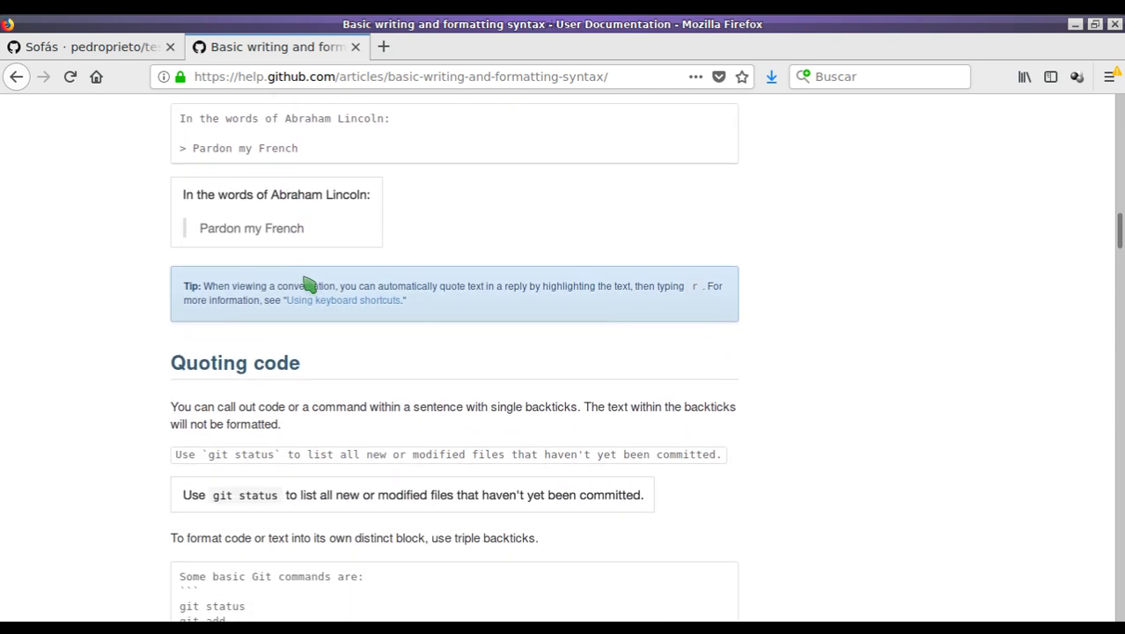
pyautogui.scroll(-1, 317, 352)
pyautogui.scroll(-3, 313, 373)
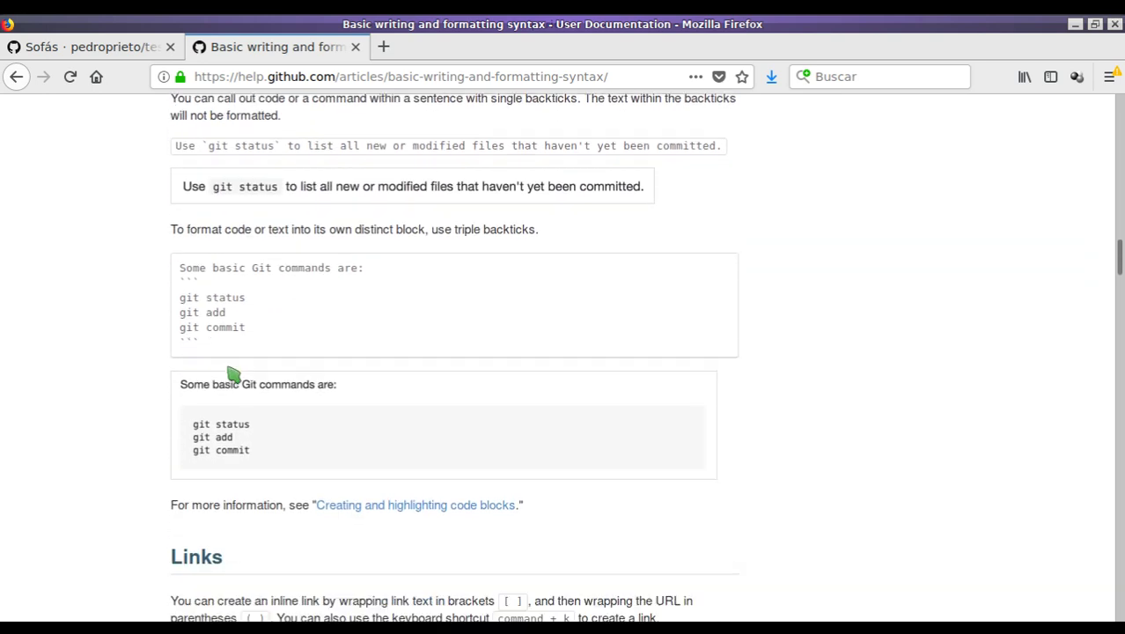
pyautogui.scroll(-6, 308, 374)
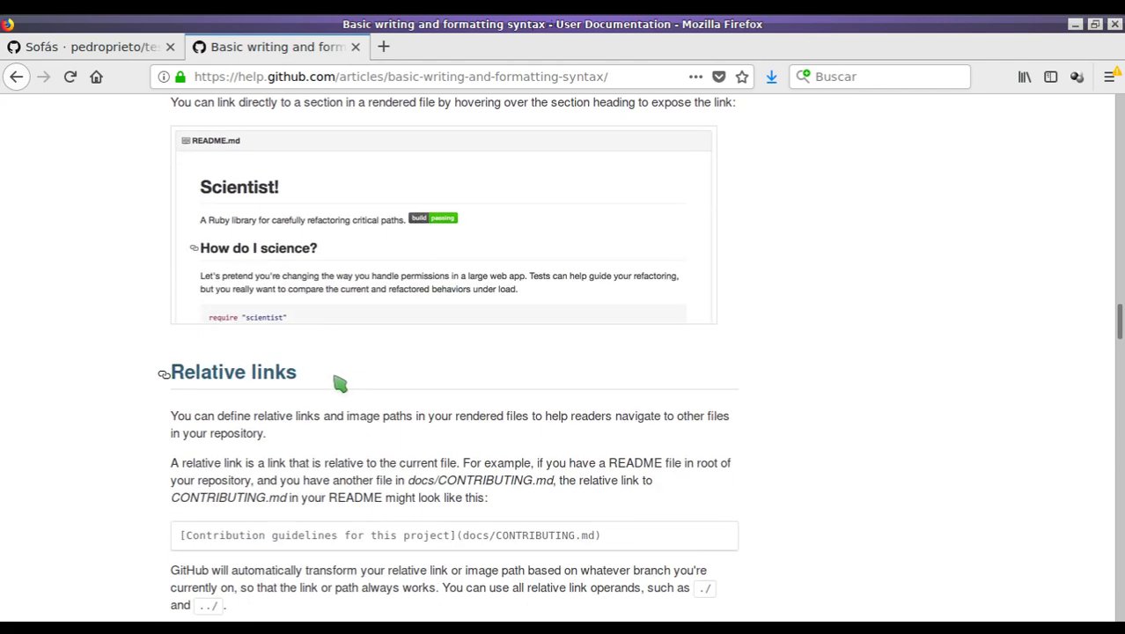
pyautogui.click(89, 49)
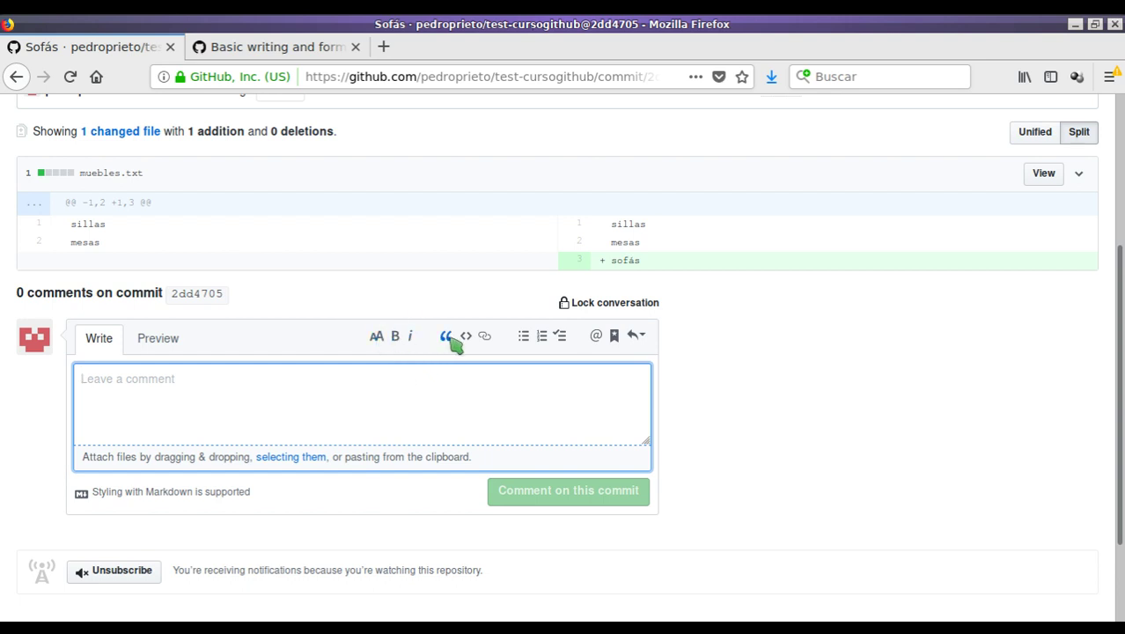
pyautogui.click(377, 338)
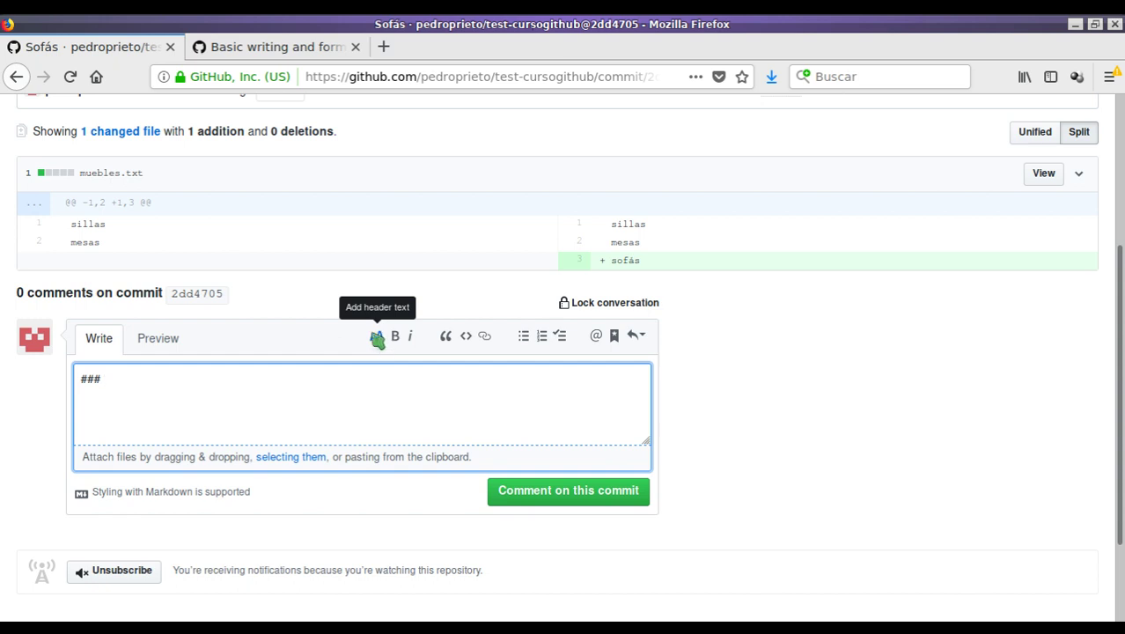
pyautogui.click(377, 339)
pyautogui.moveTo(157, 378); pyautogui.dragTo(50, 365)
pyautogui.press('BackSpace')
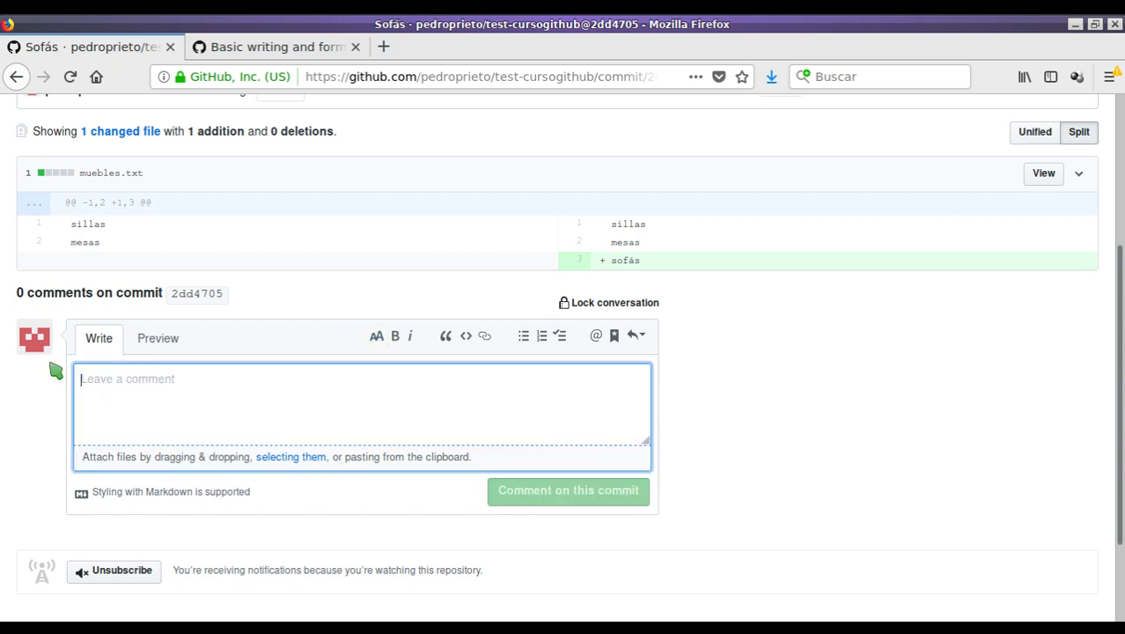
# Write the level-one heading "# Encabezado nivel 1" in the commit comment and preview its formatting
pyautogui.write('# Encabezado nivel 1')
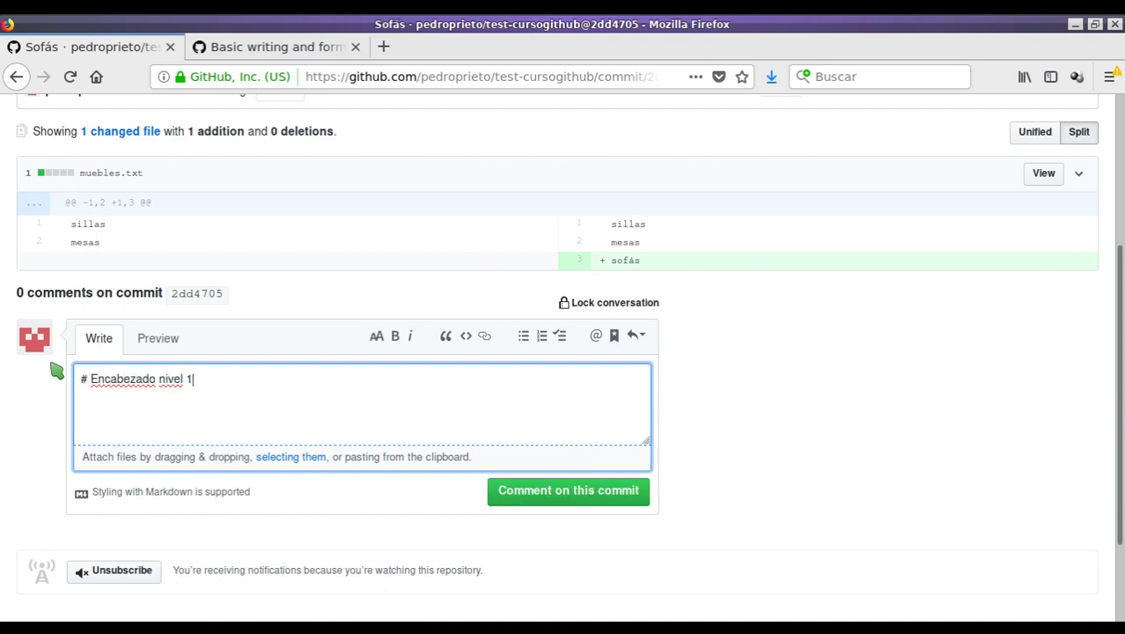
pyautogui.click(159, 341)
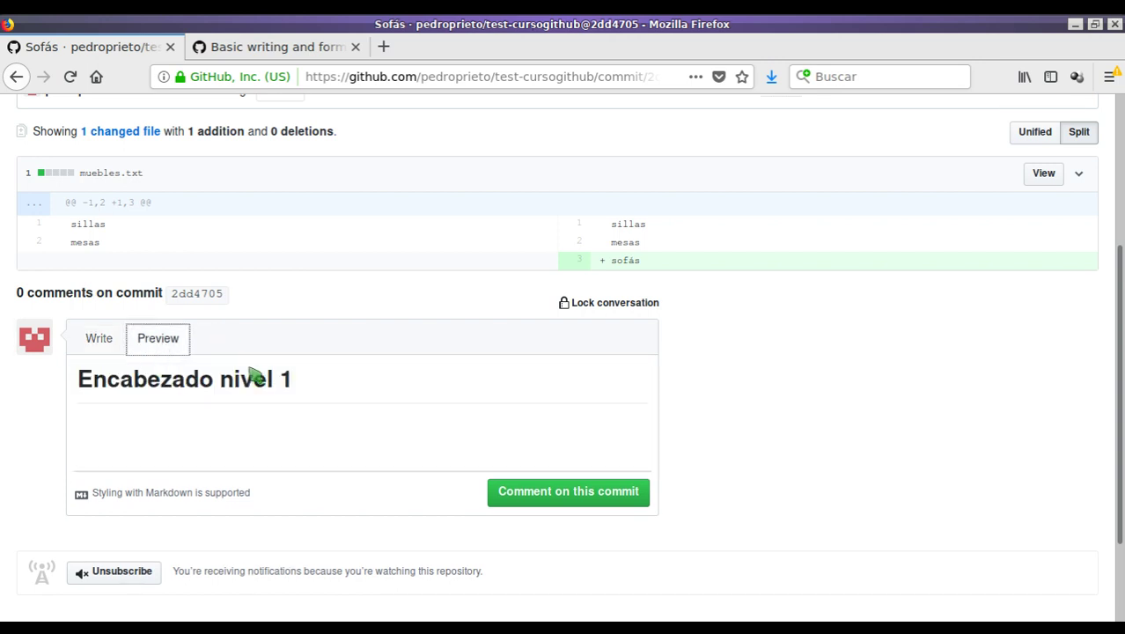
pyautogui.click(95, 342)
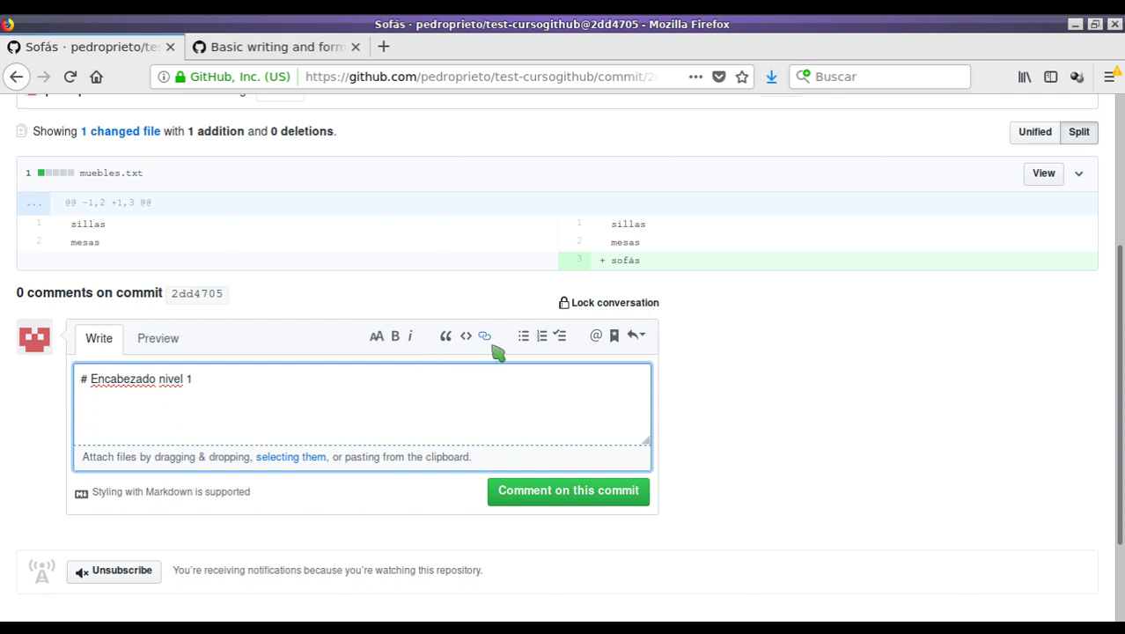
# Add a bulleted list with the items "Tarea 1" and "Tarea2" below the heading and preview the comment
pyautogui.click(525, 336)
pyautogui.write('Tarea ')
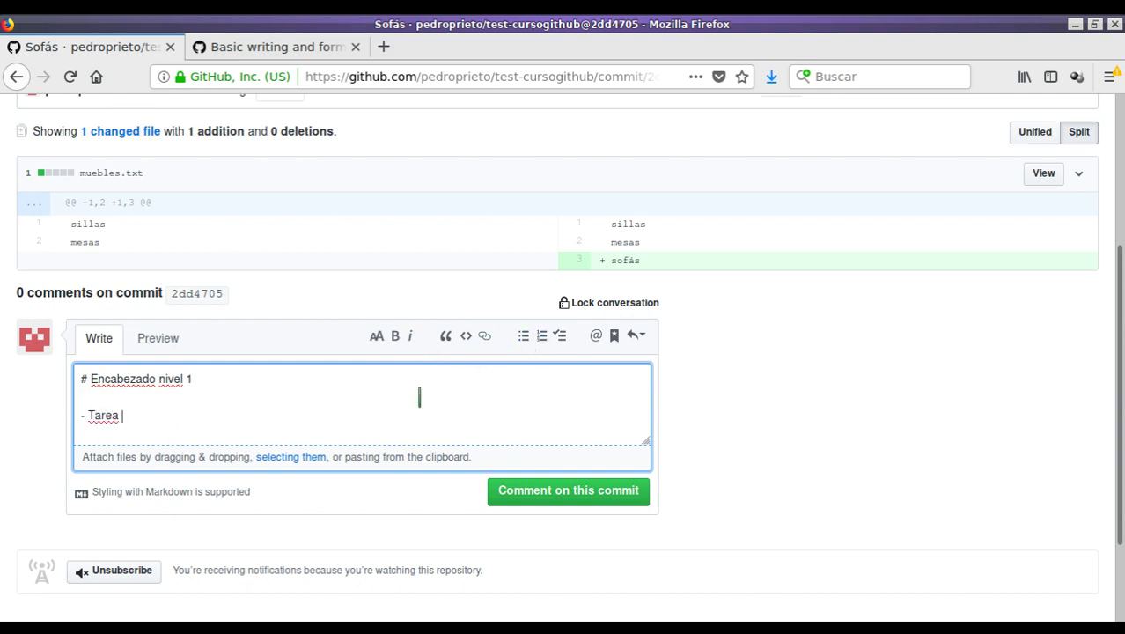
pyautogui.write('1')
pyautogui.press('Return')
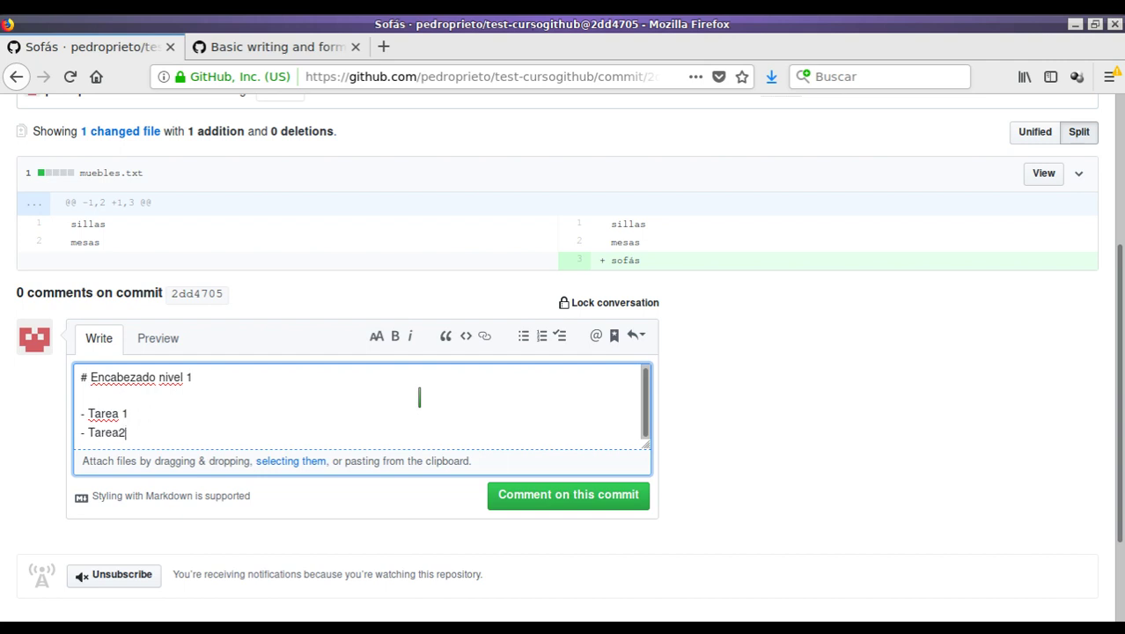
pyautogui.click(150, 351)
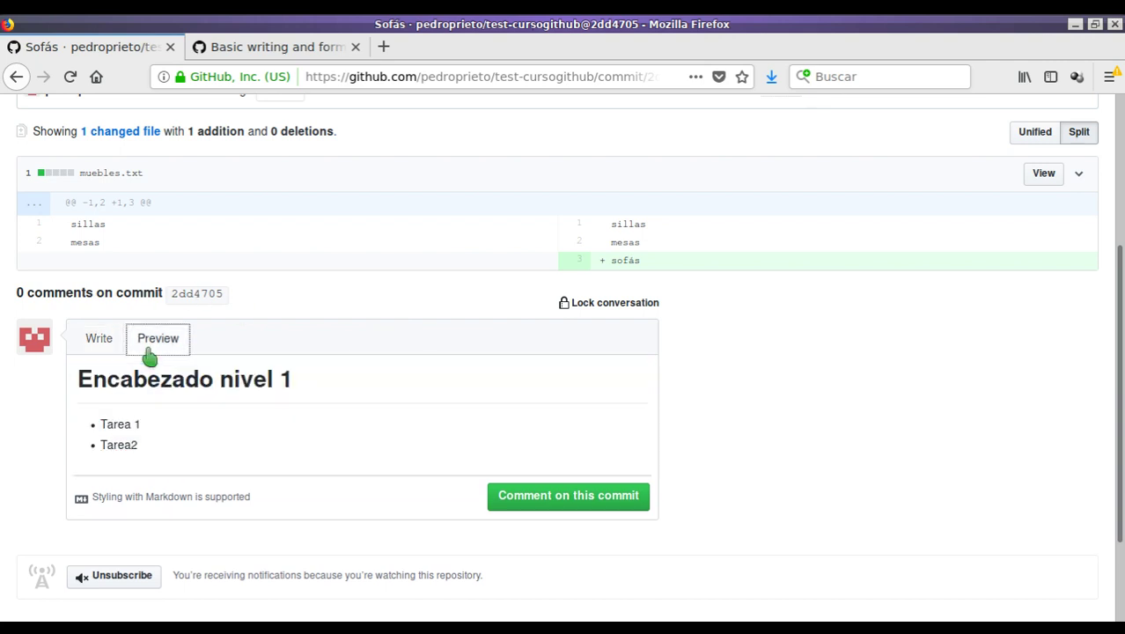
pyautogui.click(101, 341)
# Mention the repository owner's account on a separate line below the list and submit the comment on the commit
pyautogui.press('Return')
pyautogui.press('Return')
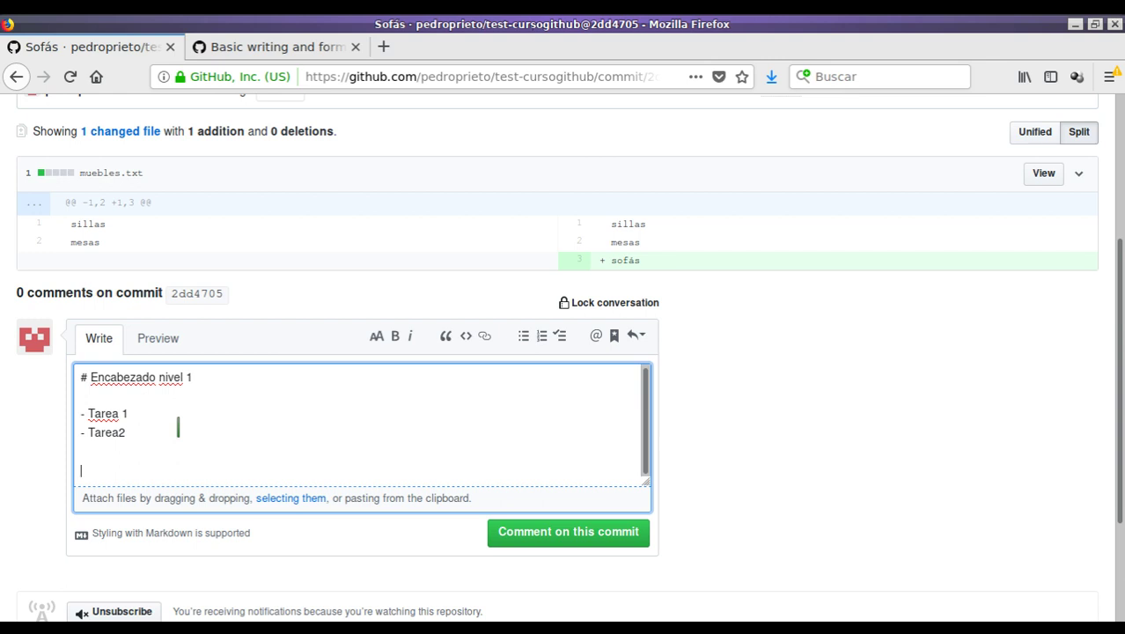
pyautogui.click(596, 336)
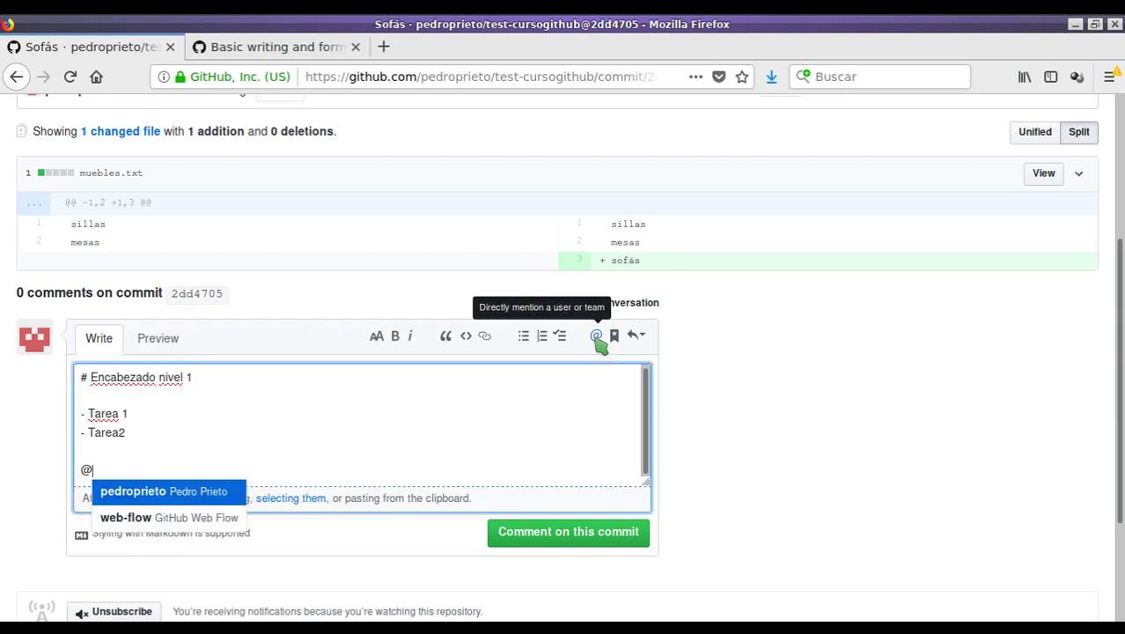
pyautogui.click(140, 496)
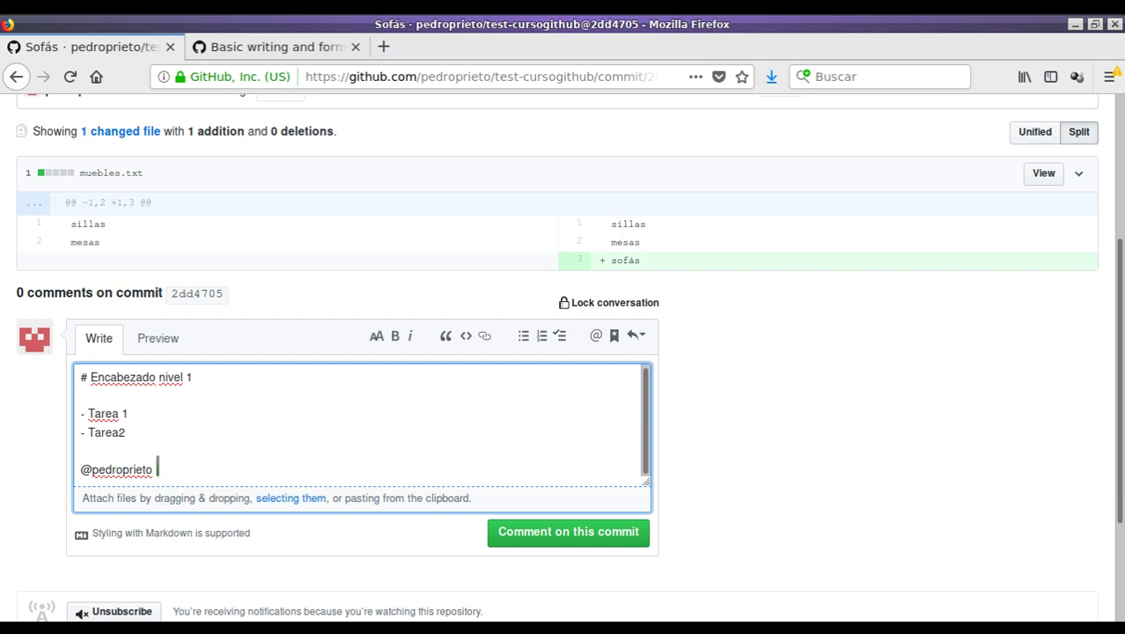
pyautogui.click(616, 339)
pyautogui.press('BackSpace')
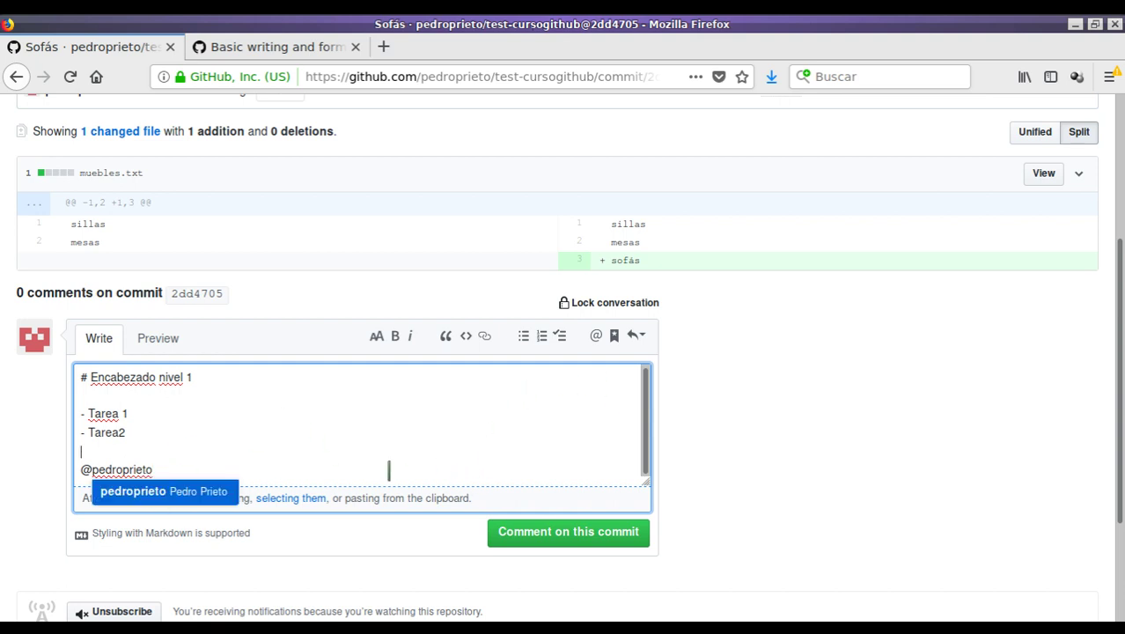
pyautogui.click(549, 539)
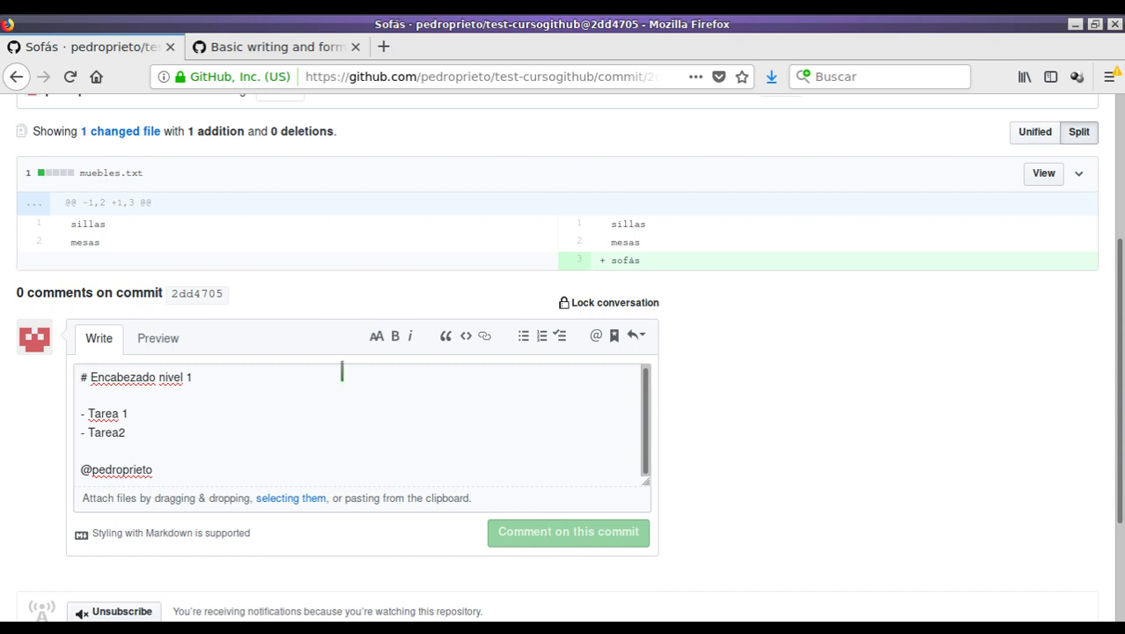
pyautogui.scroll(-2, 356, 348)
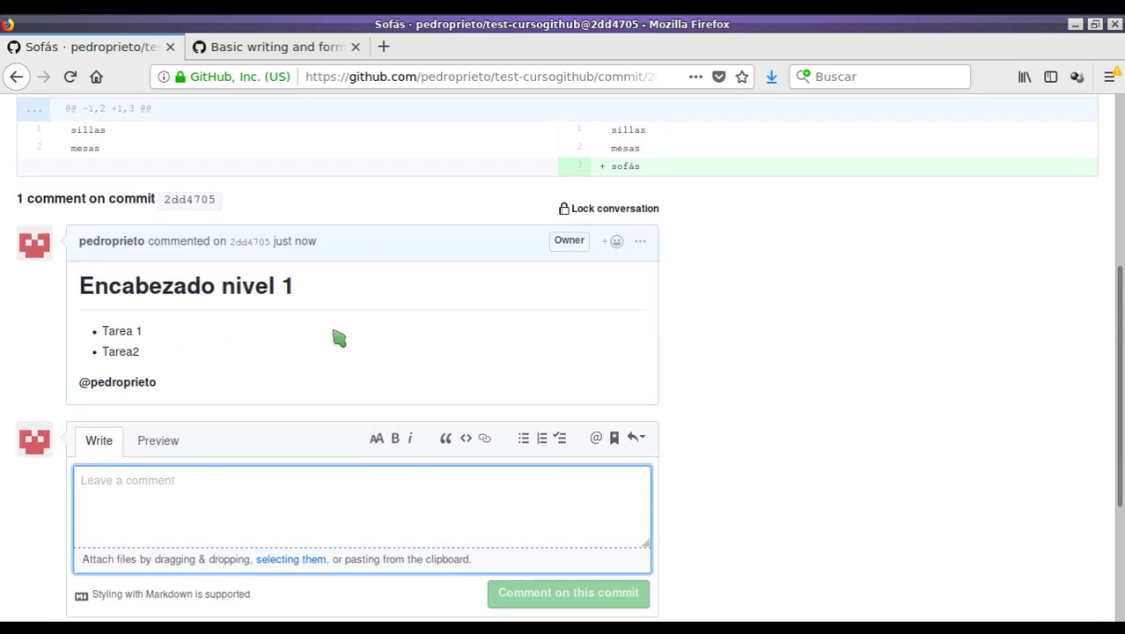
# Open the "Sofás" commit from the repository's commit history and go to its comments
pyautogui.scroll(7, 346, 351)
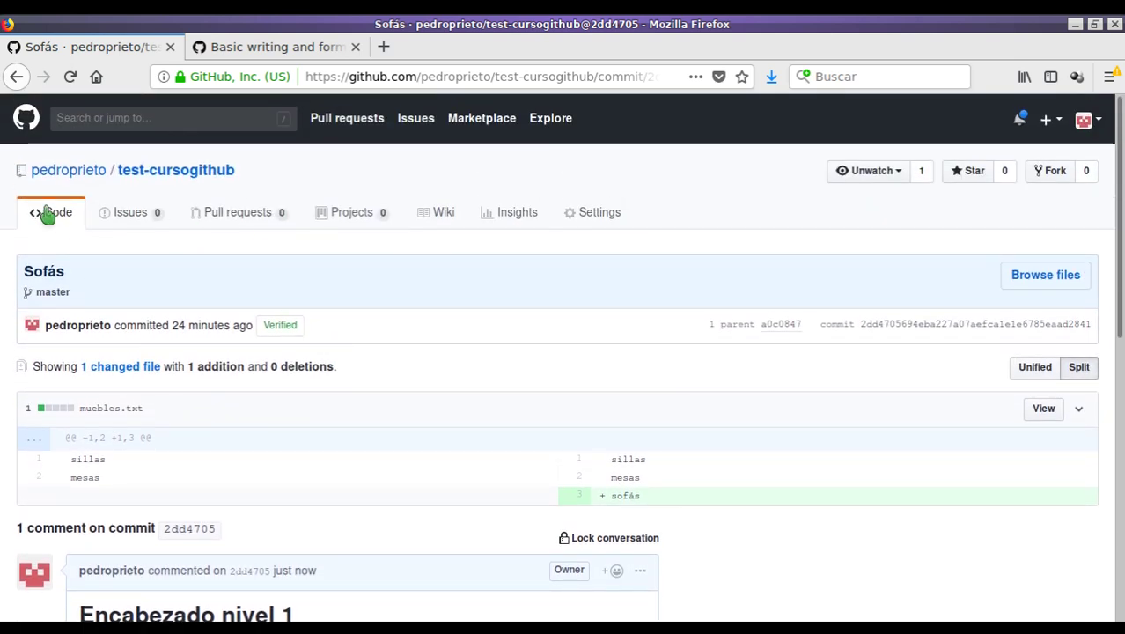
pyautogui.click(49, 216)
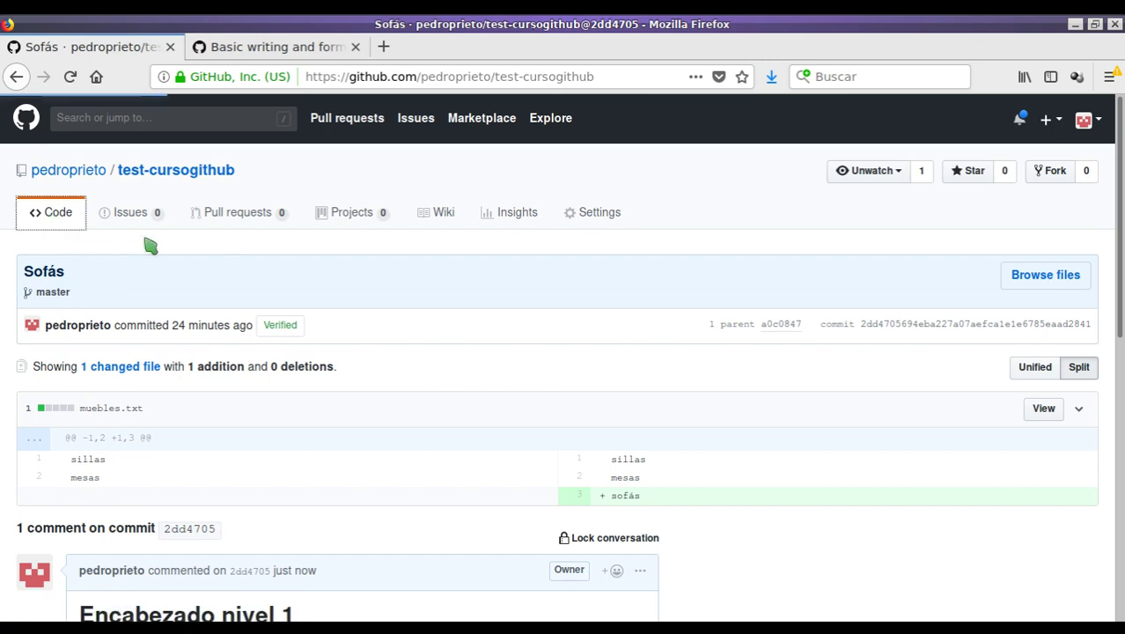
pyautogui.click(246, 324)
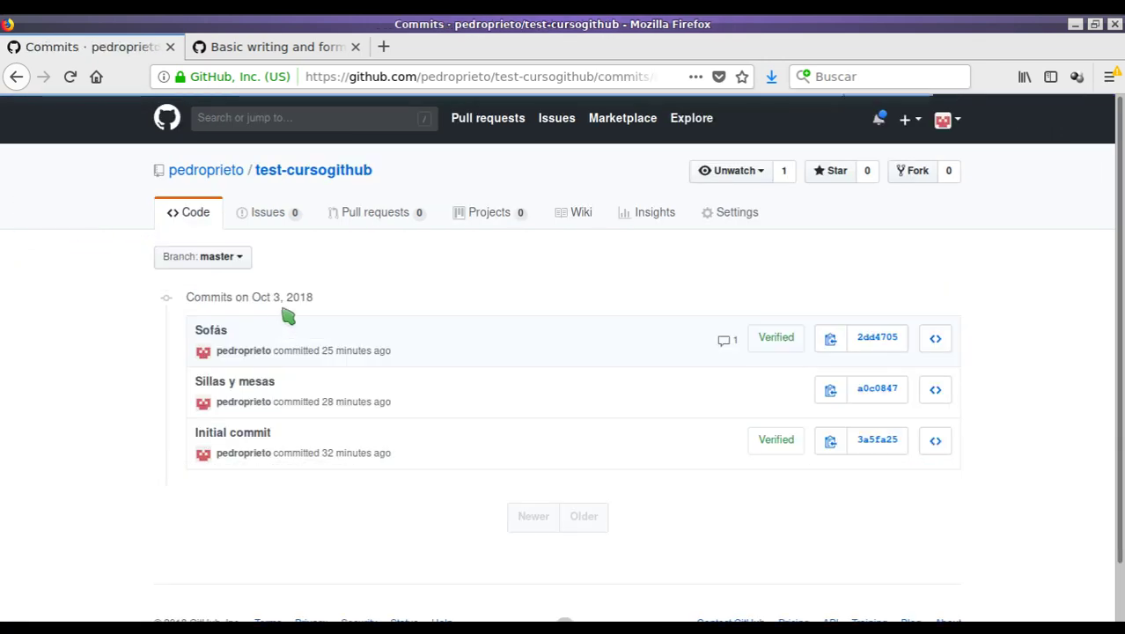
pyautogui.click(221, 339)
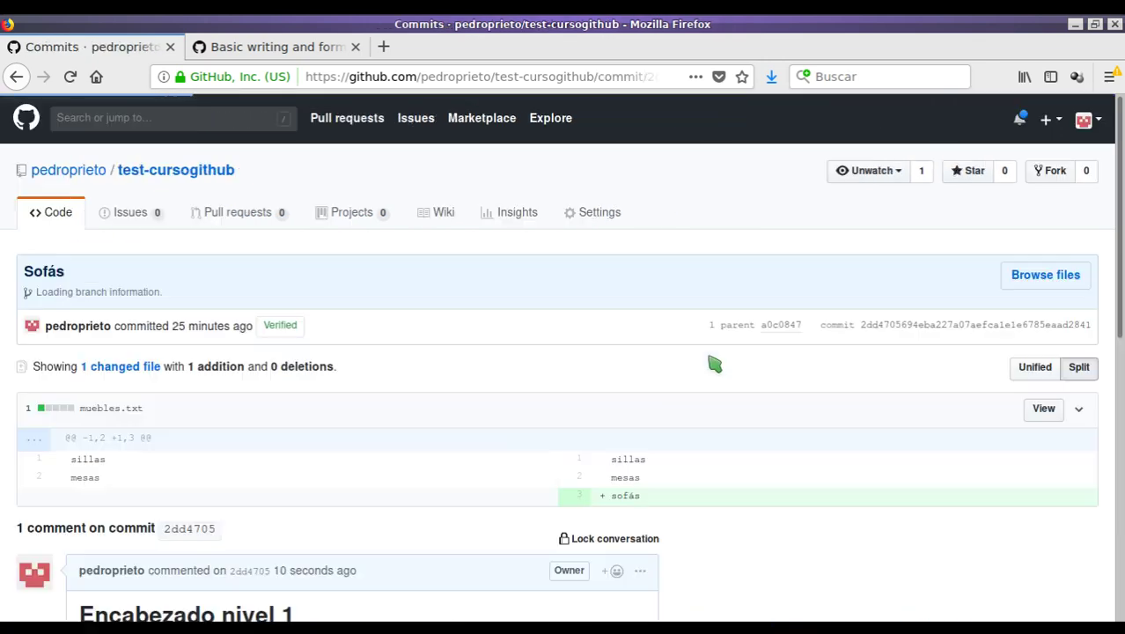
pyautogui.scroll(-5, 474, 317)
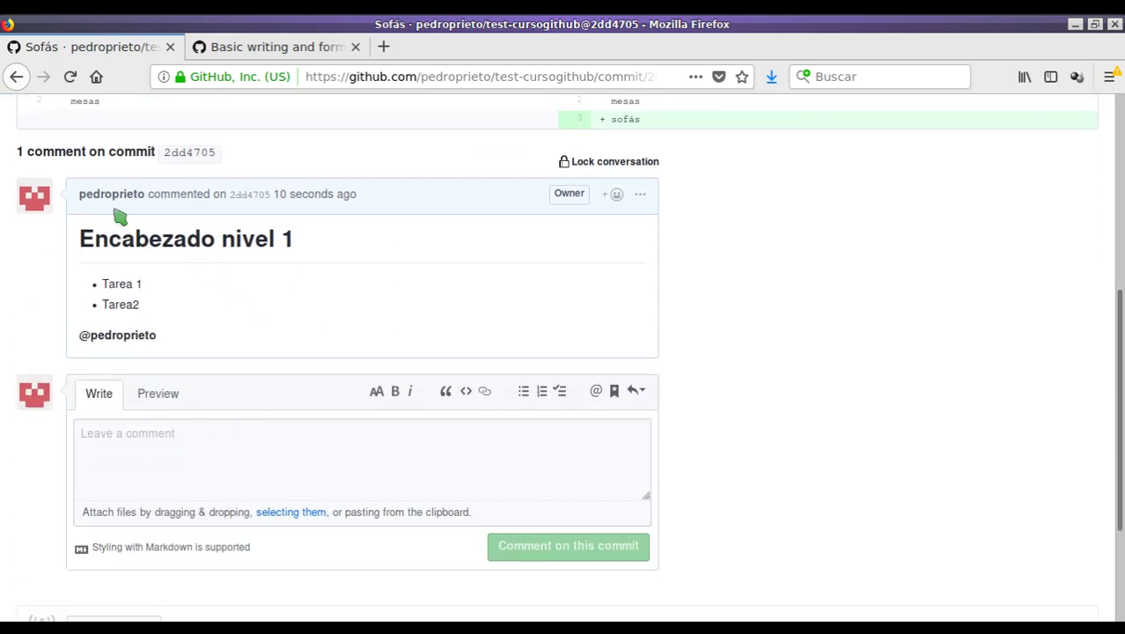
# Review the posted comment and changed file on the "Sofás" commit, and return to the repository's main page
pyautogui.click(15, 77)
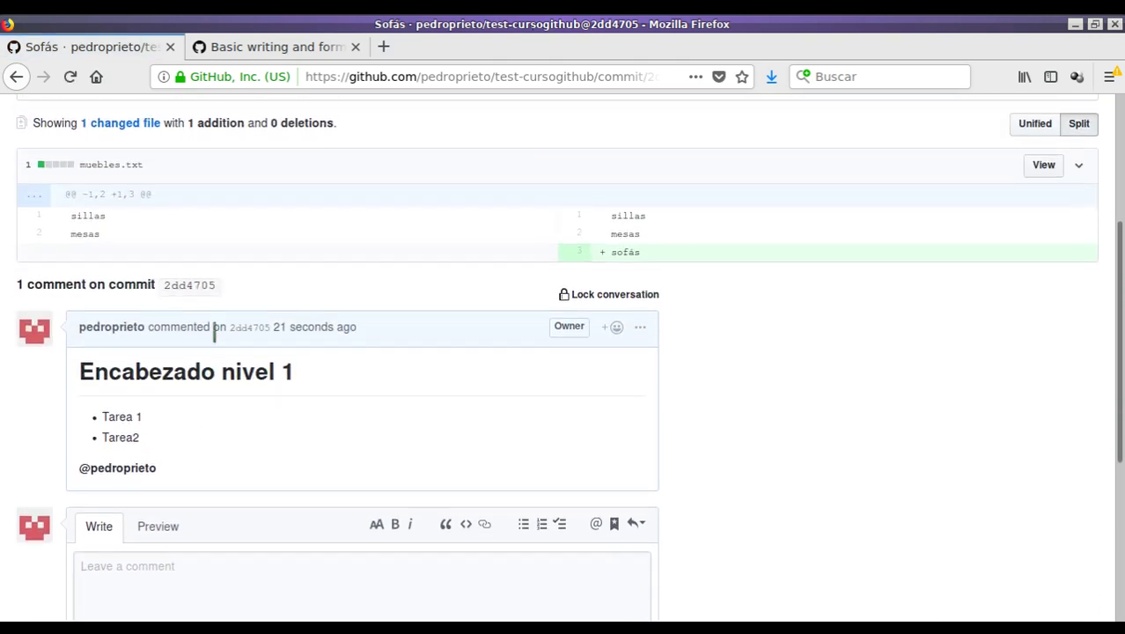
pyautogui.scroll(-2, 168, 466)
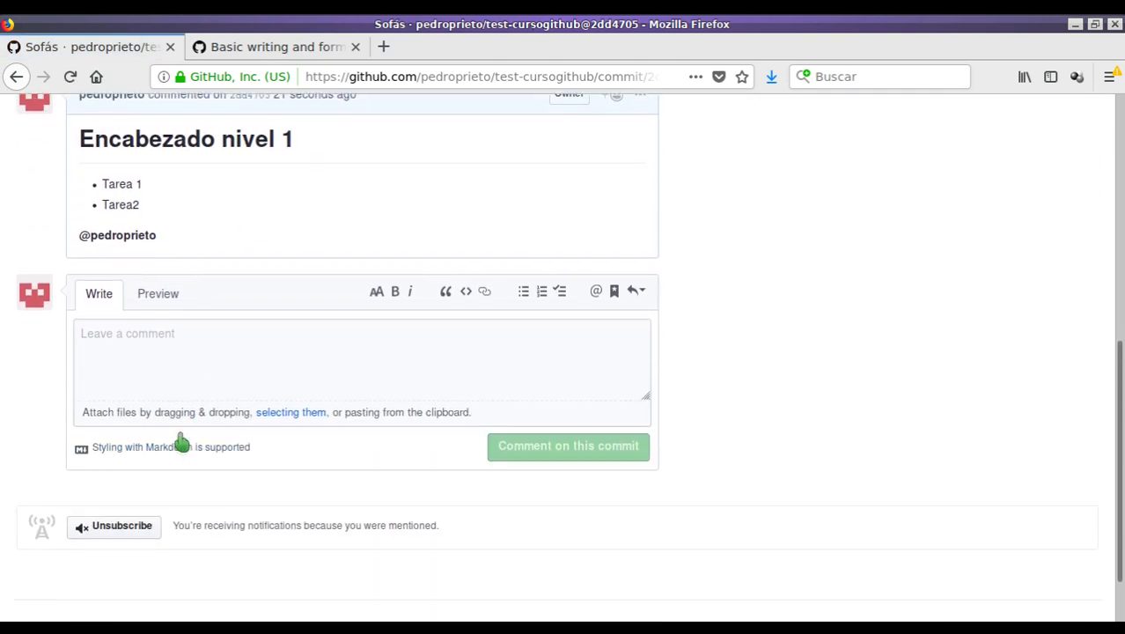
pyautogui.scroll(7, 216, 393)
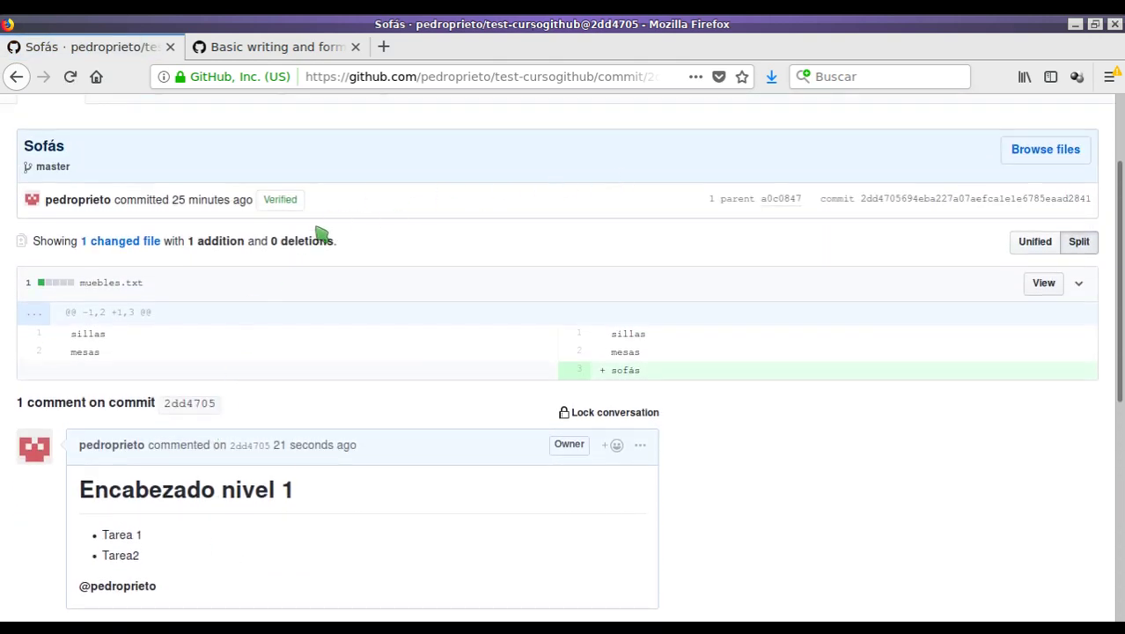
pyautogui.scroll(1, 286, 240)
pyautogui.click(16, 76)
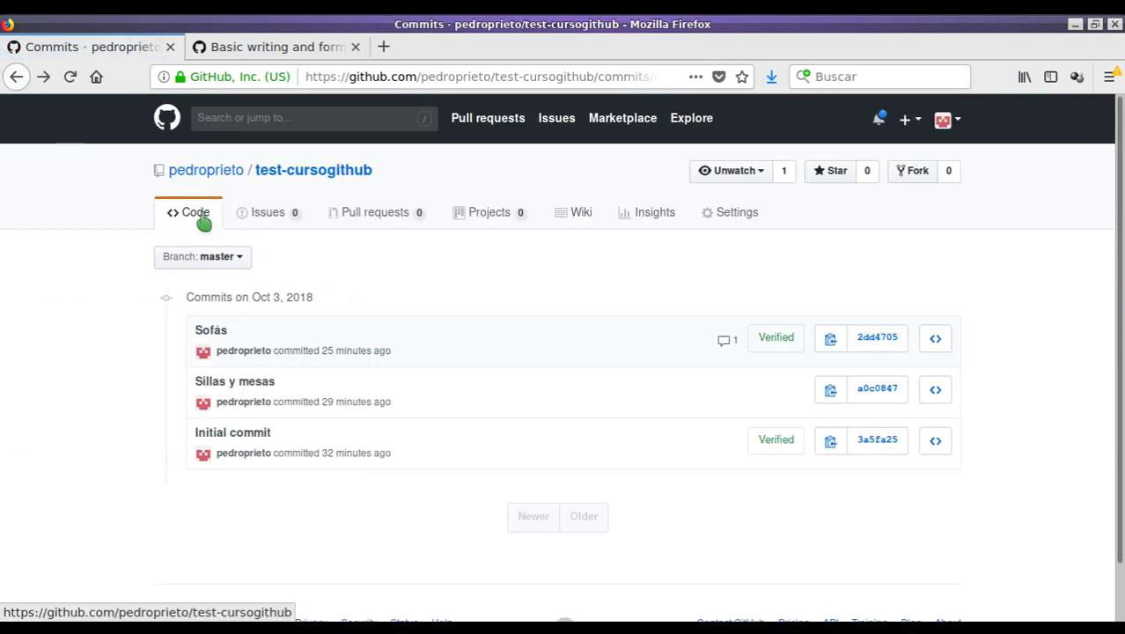
pyautogui.click(195, 213)
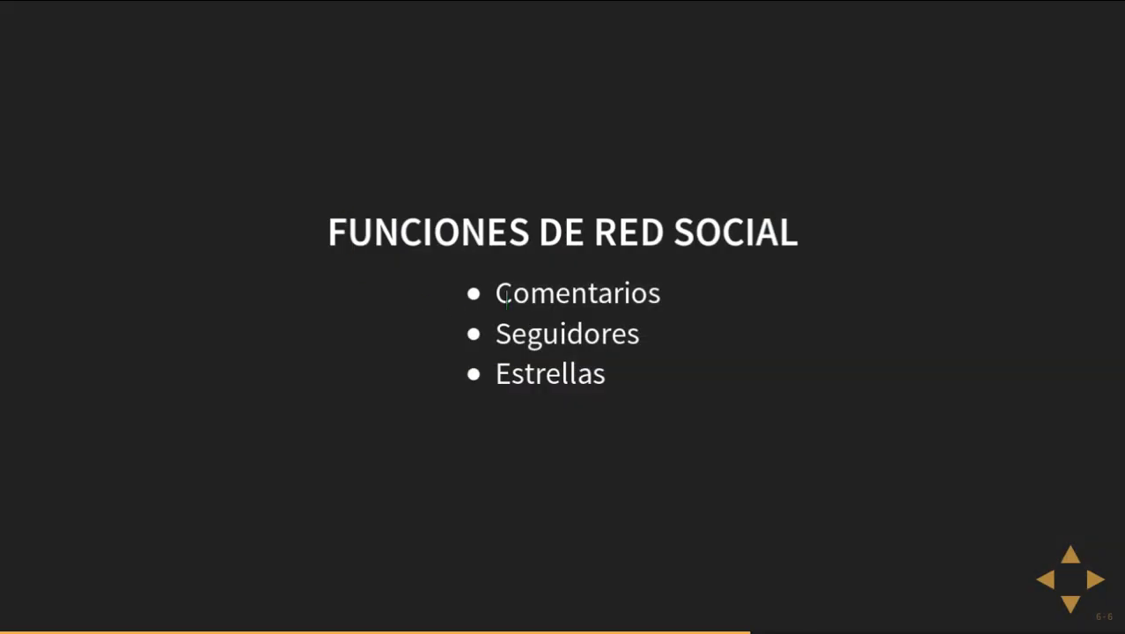
# Advance the presentation to the "Issues" slide and switch back to Firefox
pyautogui.press('Down')
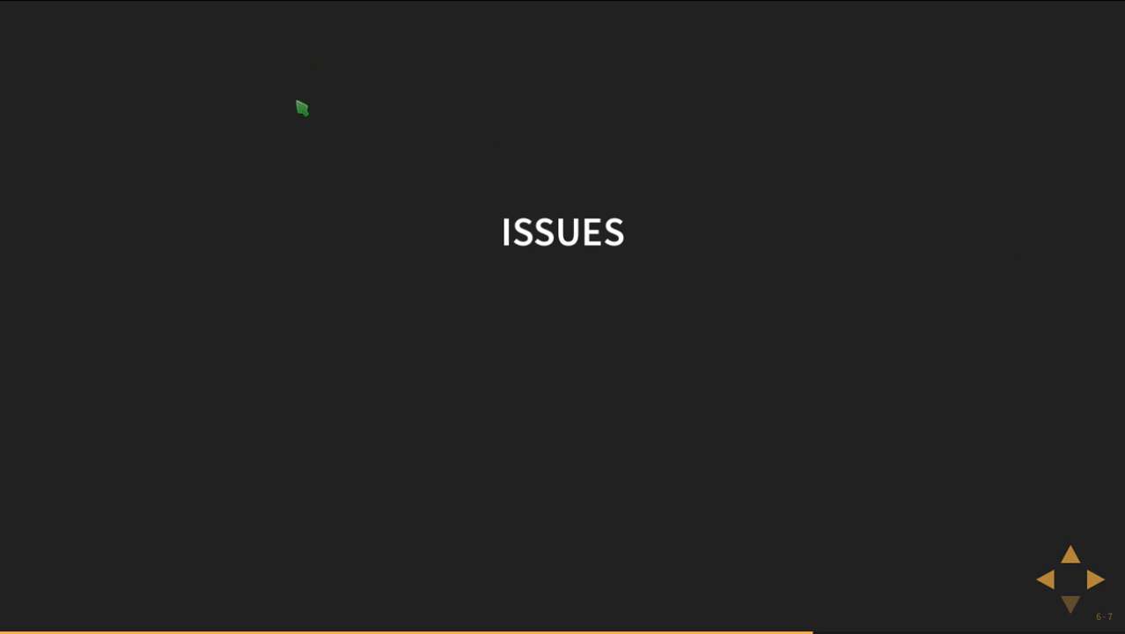
pyautogui.hotkey('alt', 'Tab')
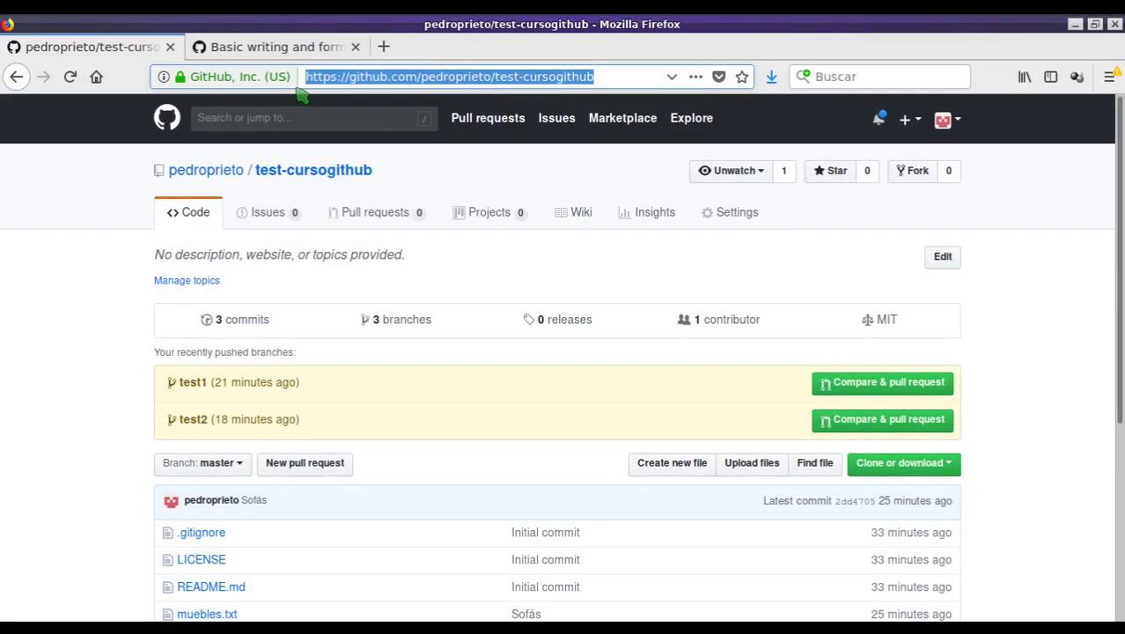
# Start a new issue from the test-cursogithub repository's issue list
pyautogui.click(265, 213)
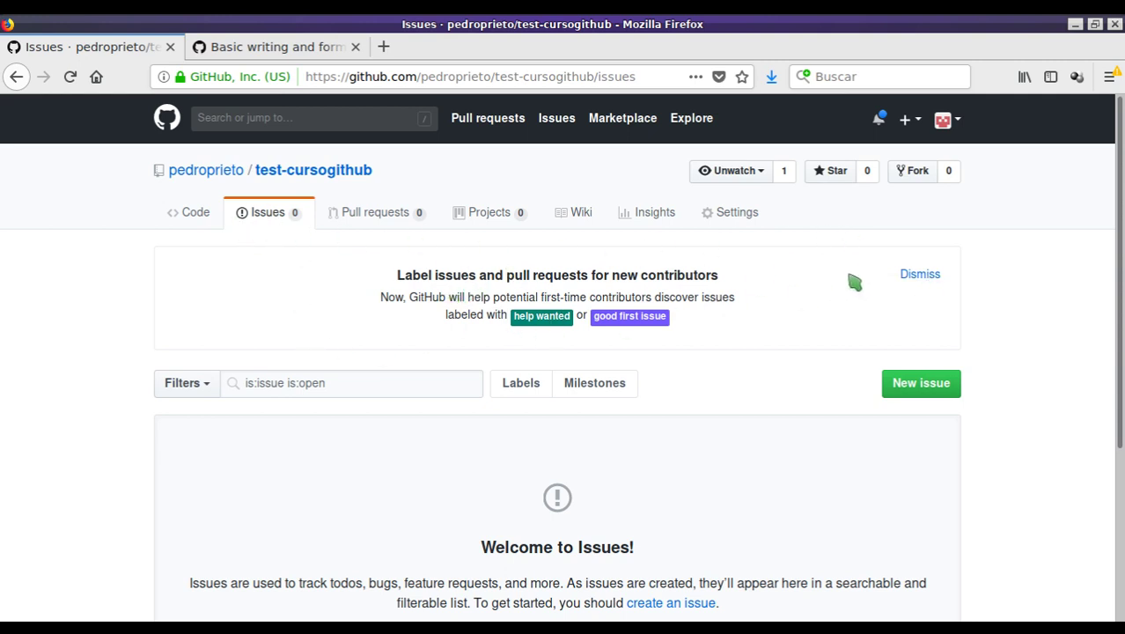
pyautogui.scroll(-1, 656, 301)
pyautogui.scroll(-2, 656, 302)
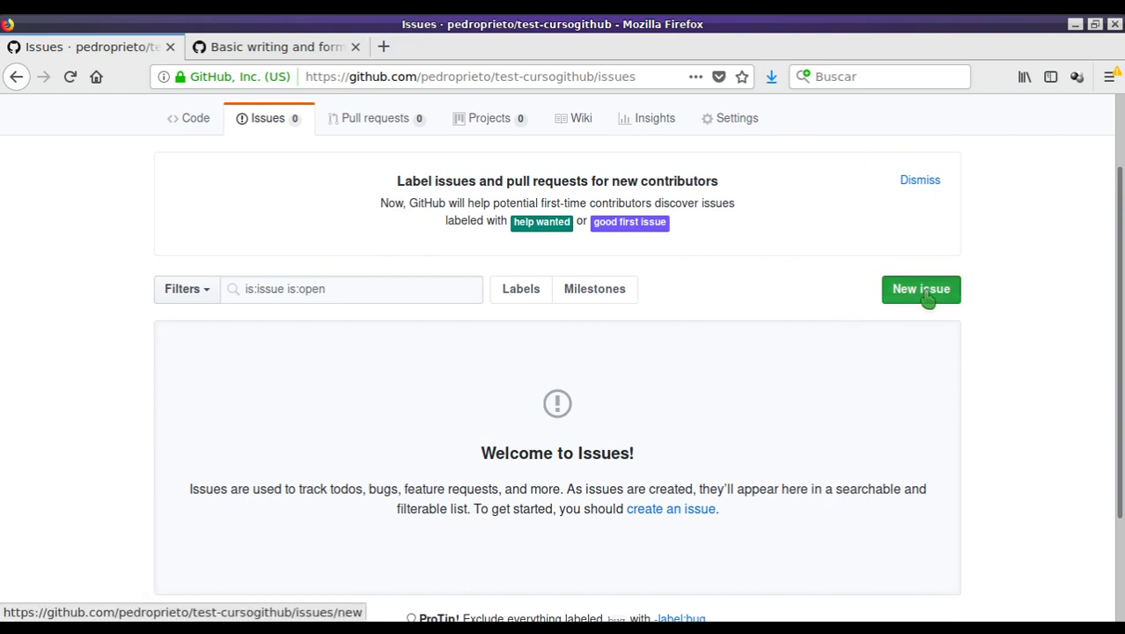
pyautogui.click(925, 298)
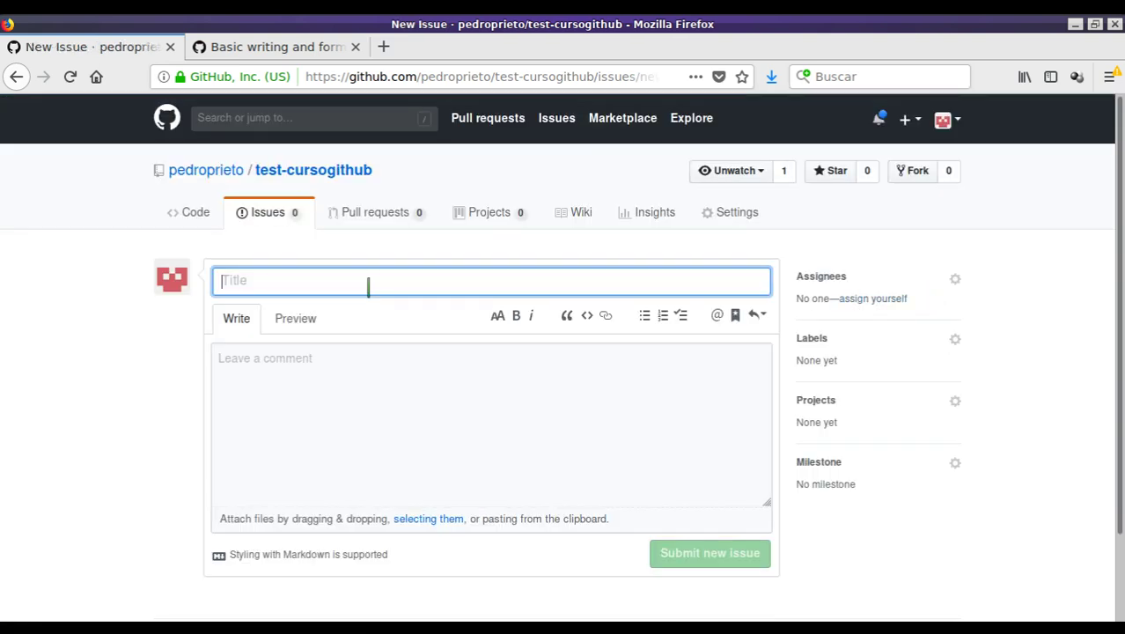
# Title the issue "Primera tarea" and submit it without a description
pyautogui.write('Primera tarea')
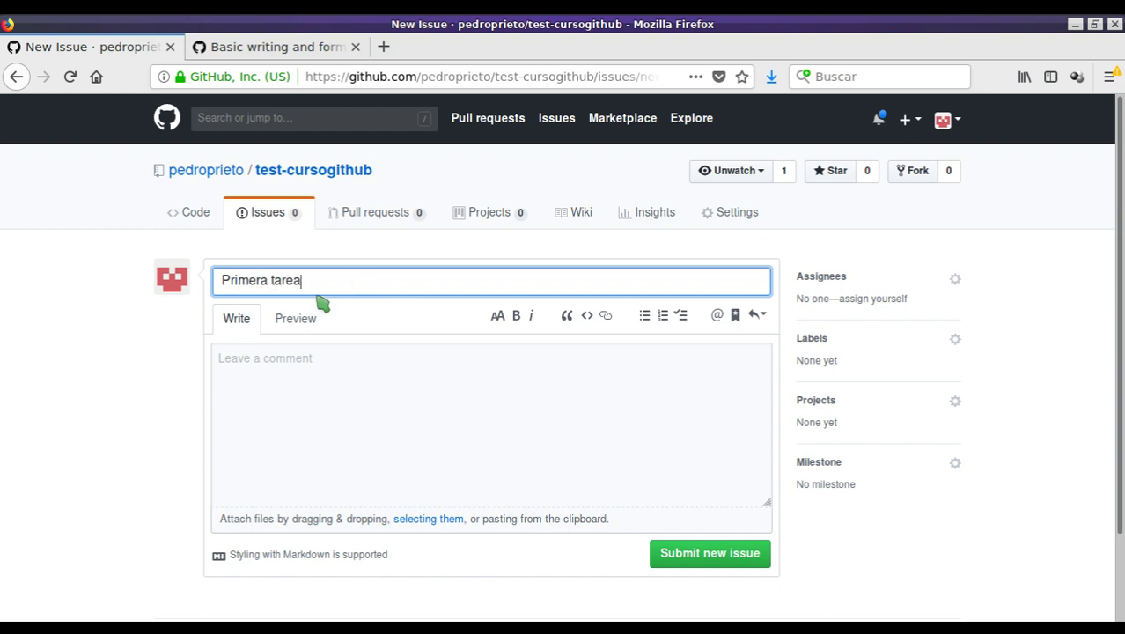
pyautogui.click(331, 354)
pyautogui.scroll(-2, 352, 348)
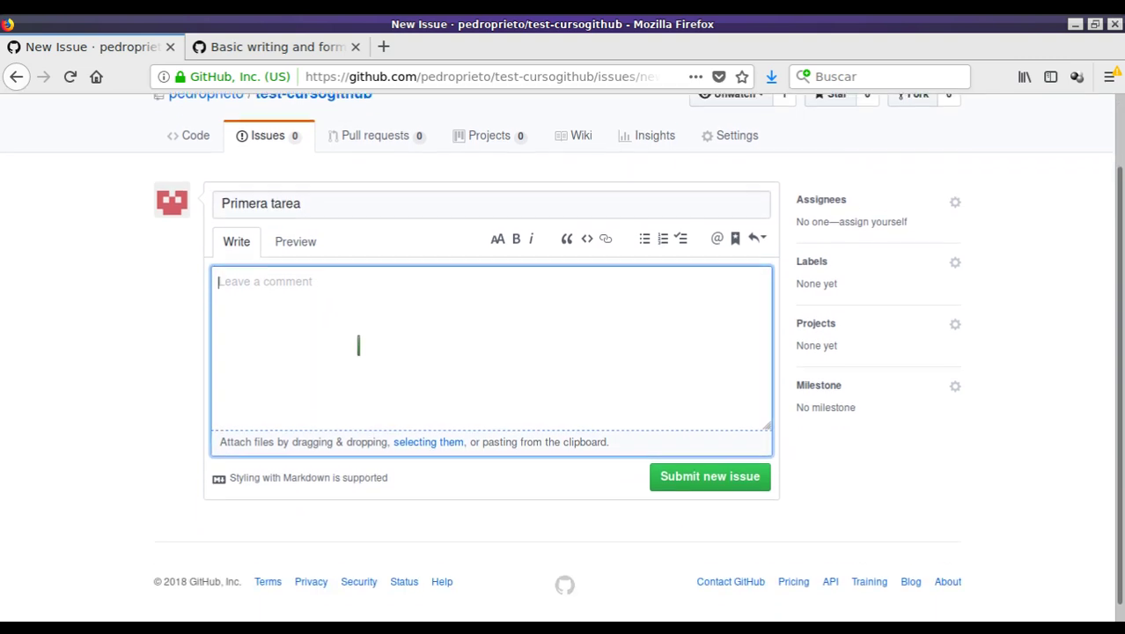
pyautogui.click(297, 227)
pyautogui.click(251, 227)
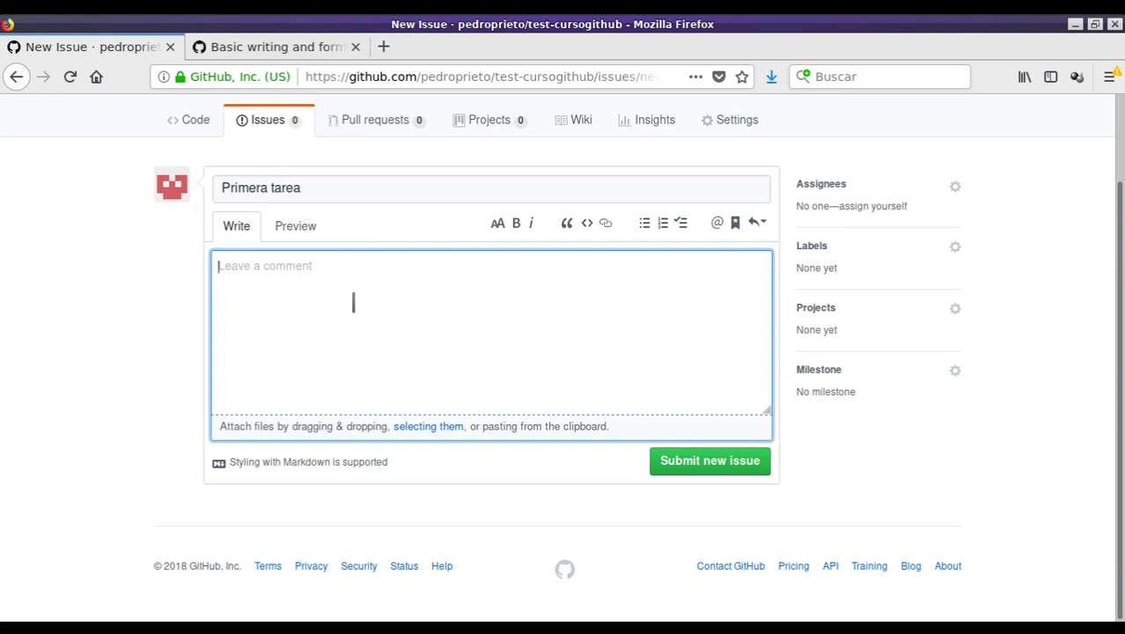
pyautogui.click(718, 469)
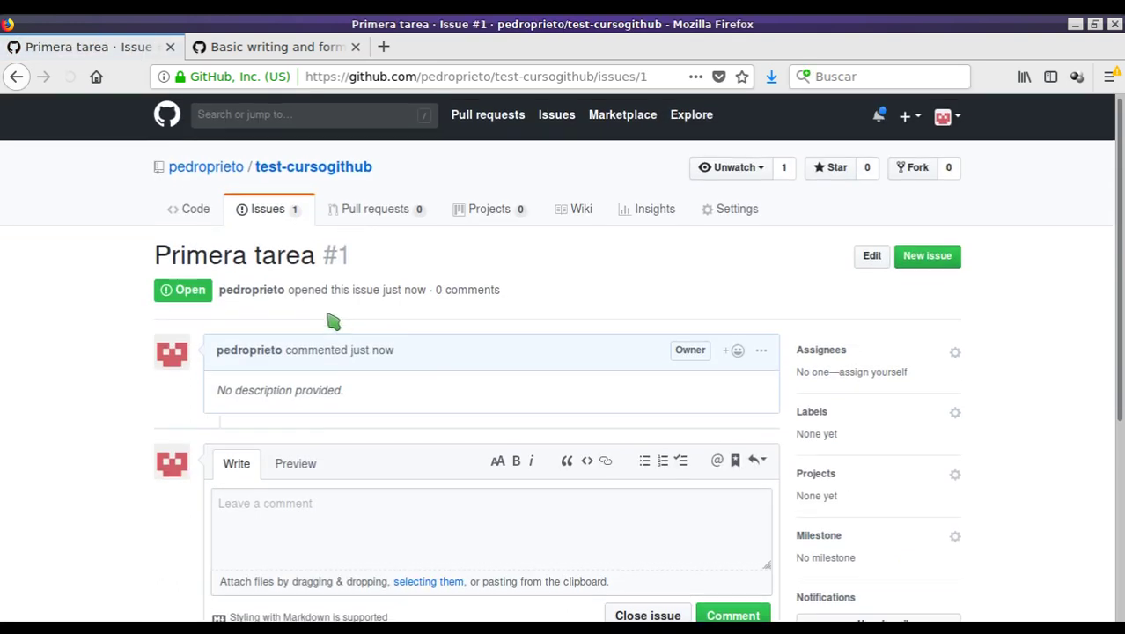
# Examine the submitted issue's page and its entry in the repository's issue list
pyautogui.scroll(-1, 330, 299)
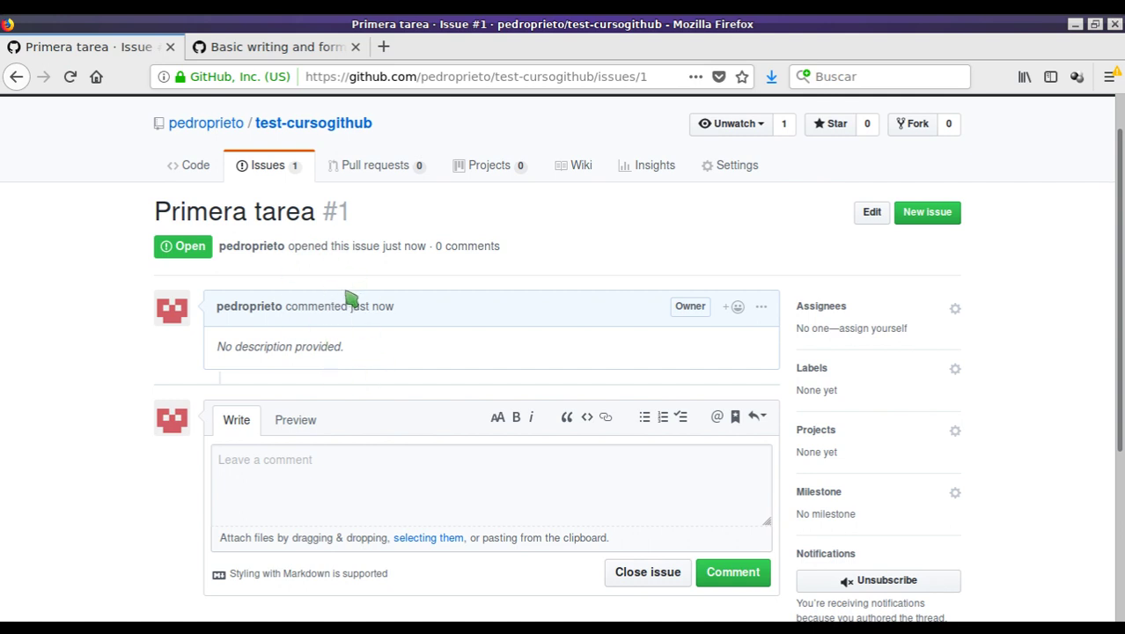
pyautogui.scroll(-4, 297, 395)
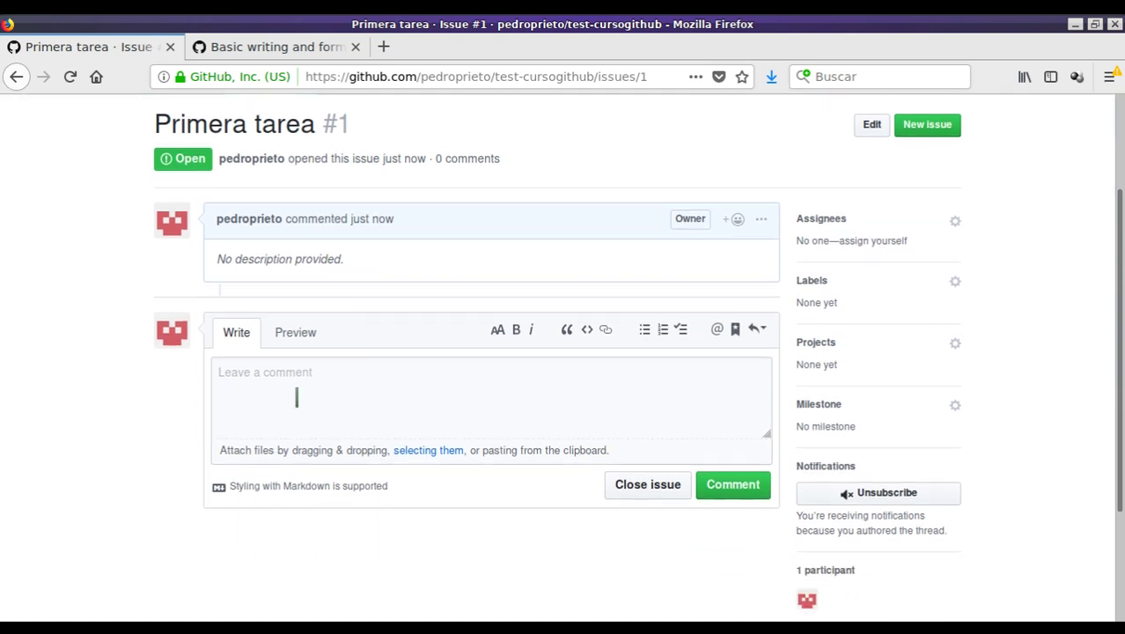
pyautogui.scroll(5, 344, 370)
pyautogui.moveTo(303, 350)
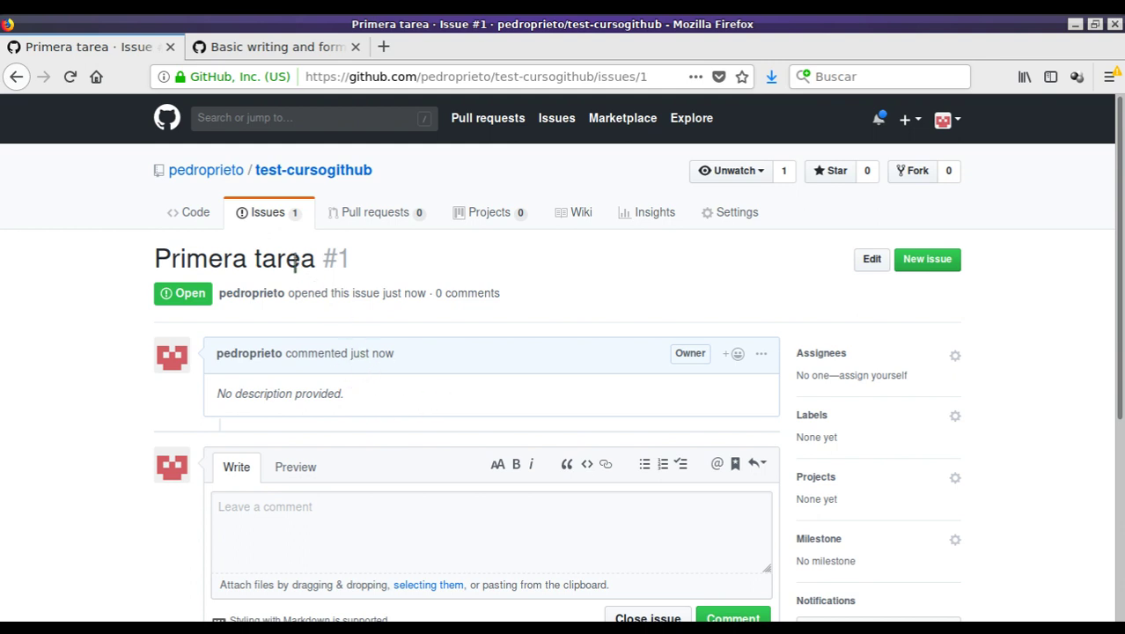
pyautogui.click(267, 215)
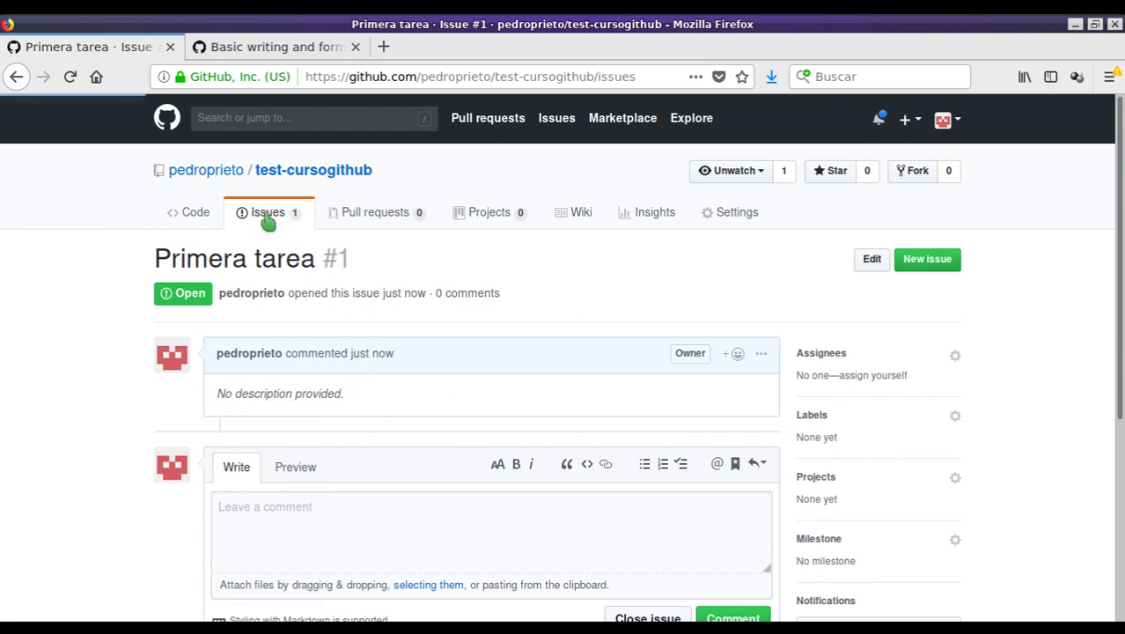
pyautogui.scroll(-1, 381, 319)
pyautogui.scroll(-1, 381, 319)
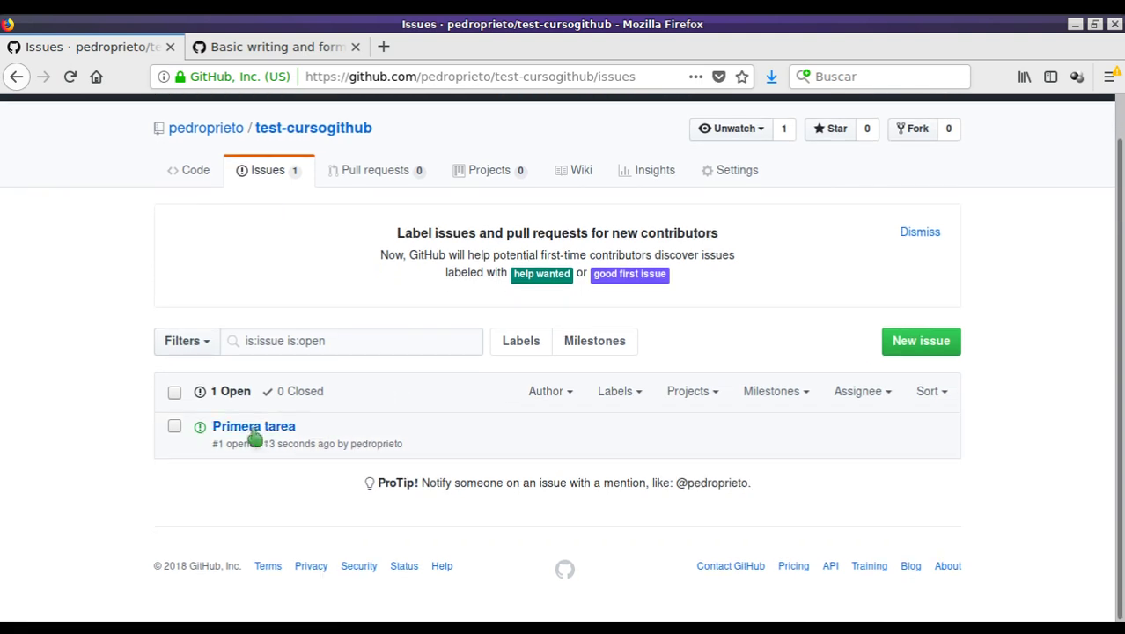
pyautogui.moveTo(400, 451)
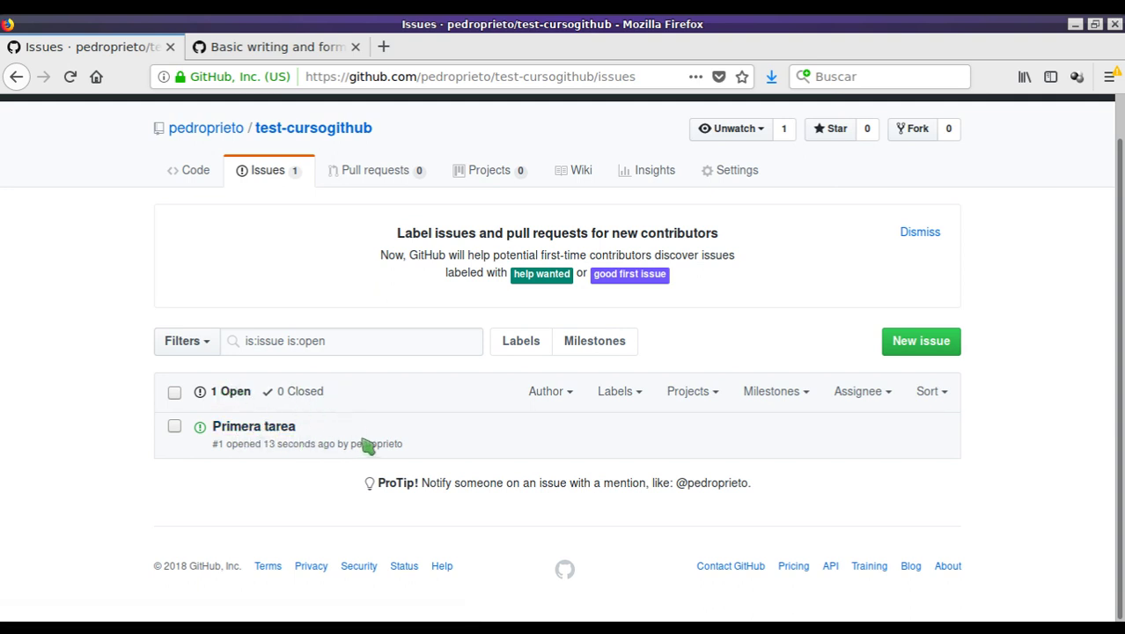
# Open the "Primera tarea" issue and begin writing a comment on it
pyautogui.doubleClick(268, 432)
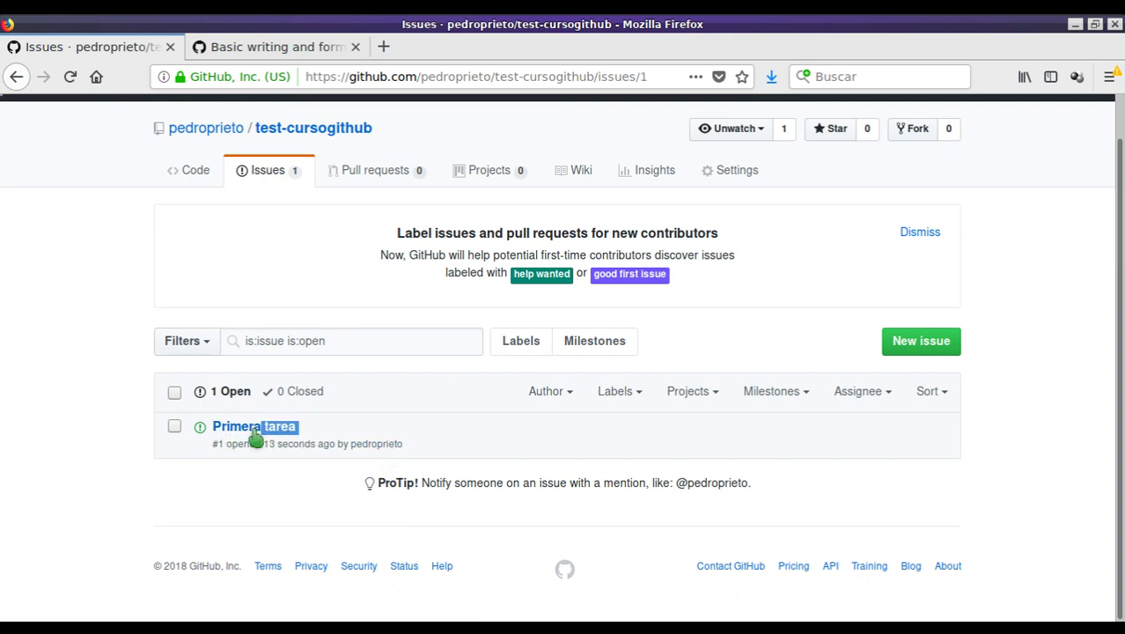
pyautogui.scroll(-3, 354, 414)
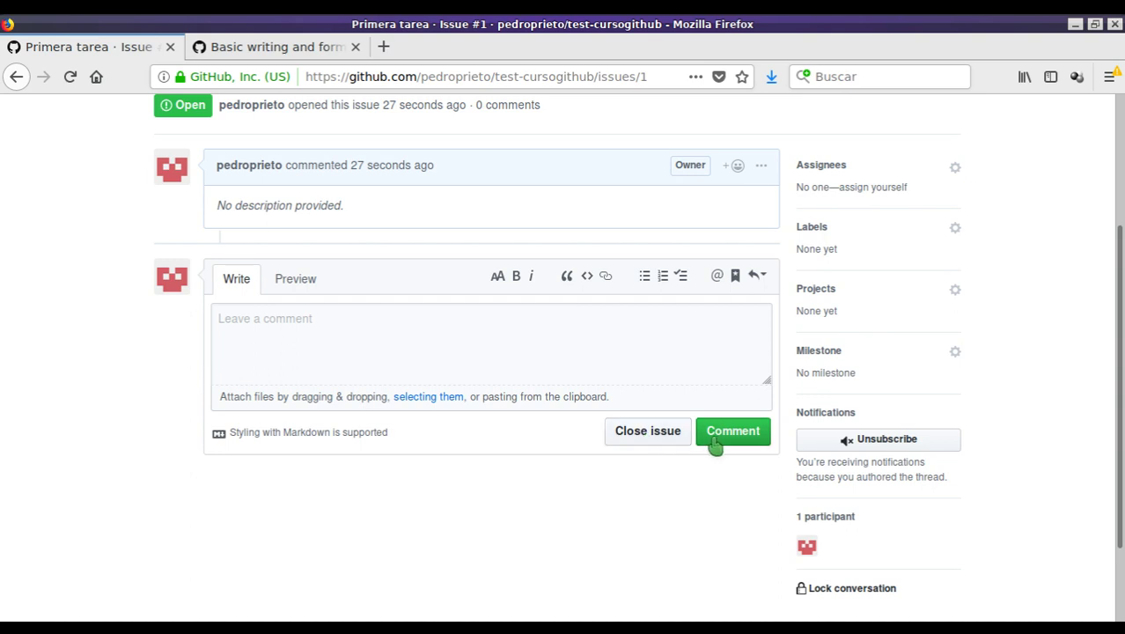
pyautogui.click(603, 363)
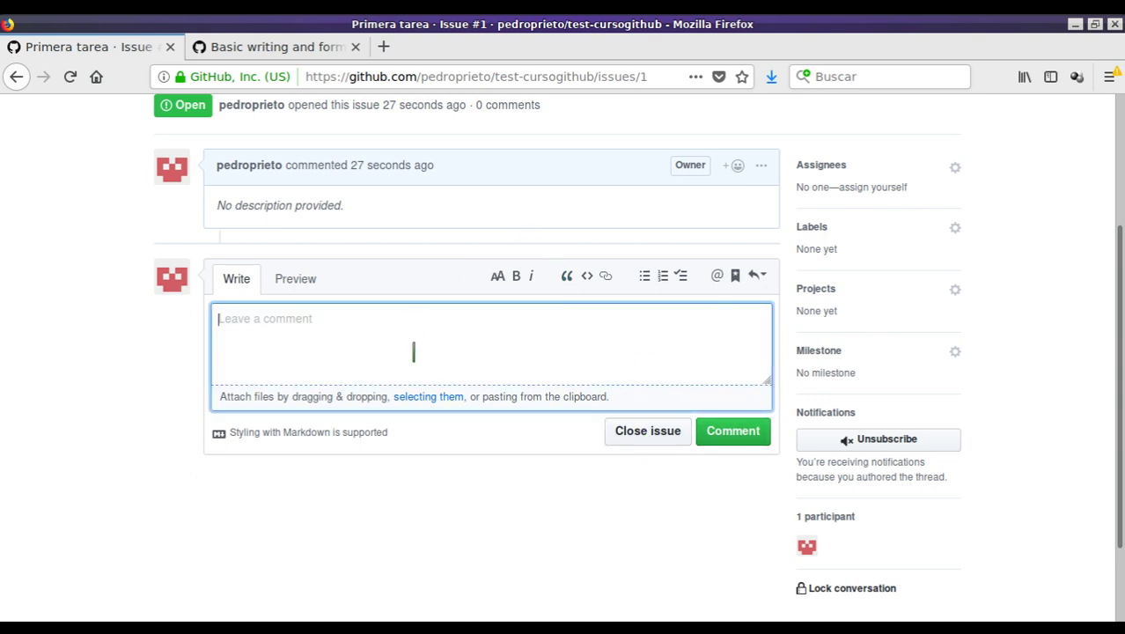
pyautogui.write('C')
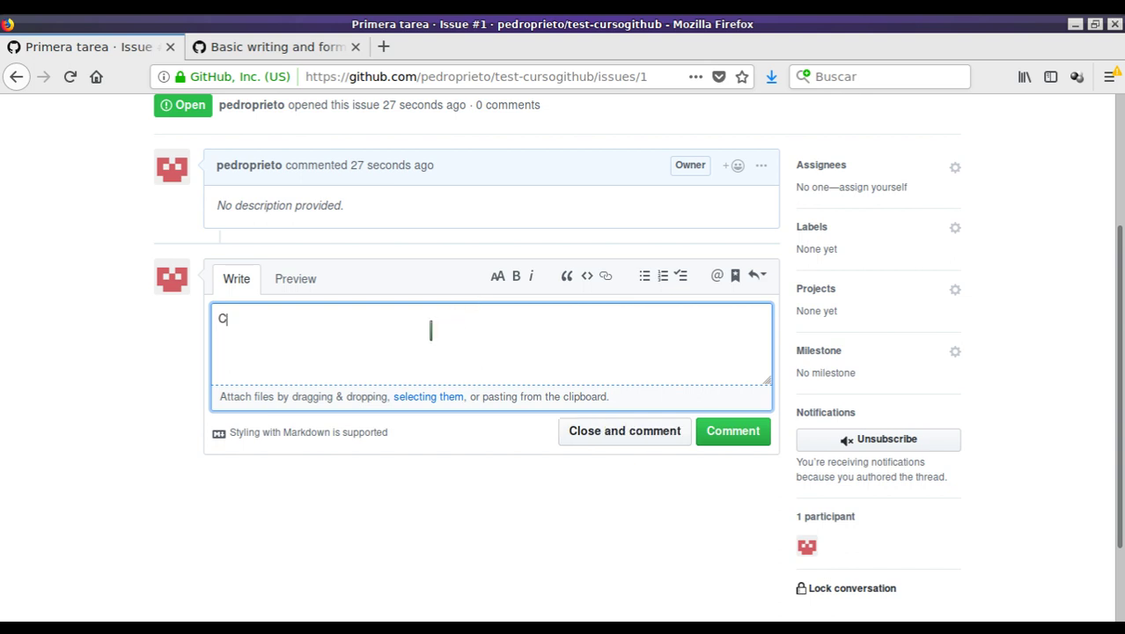